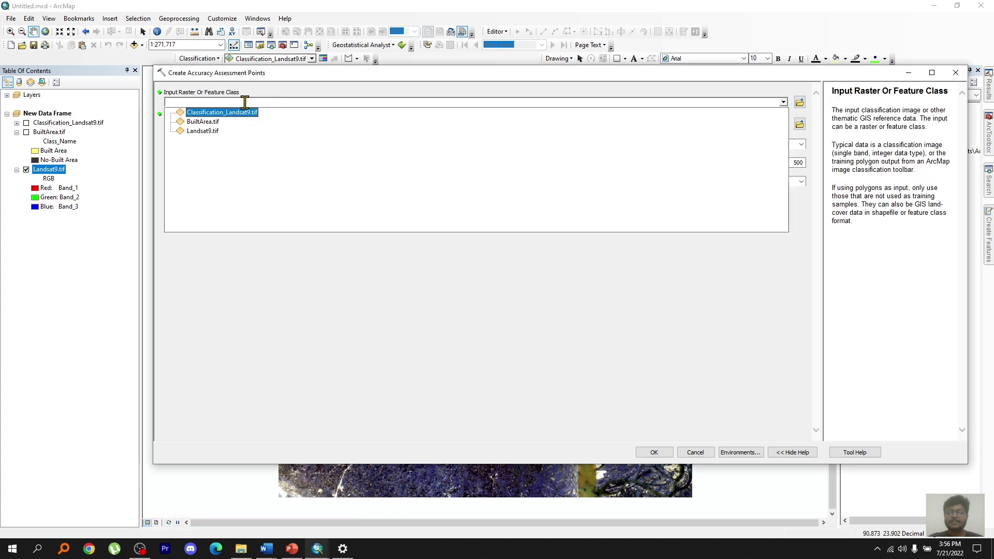
Use BuiltArea.tif as the accuracy assessment input and save the output points as "points" in the output folder
click(202, 120)
click(799, 126)
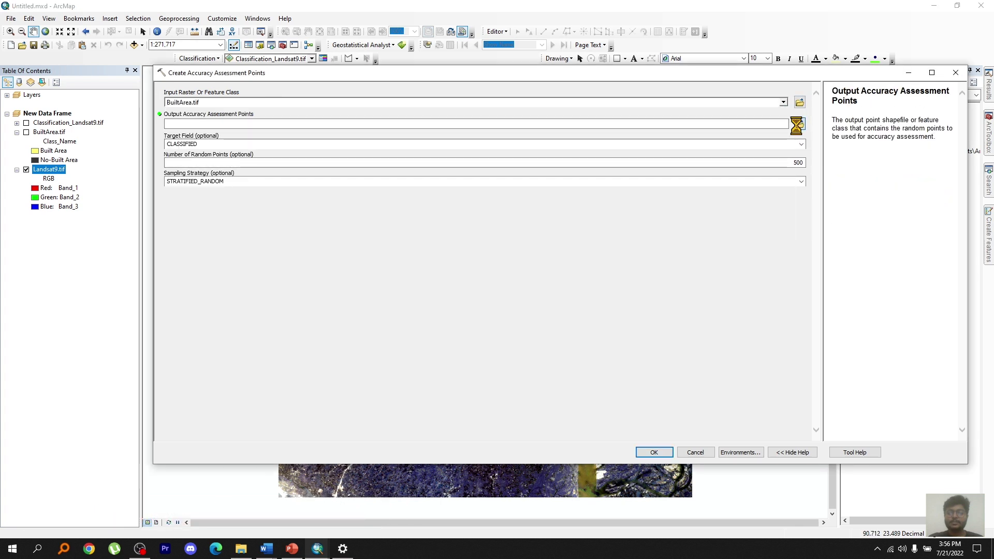
text(points)
click(659, 323)
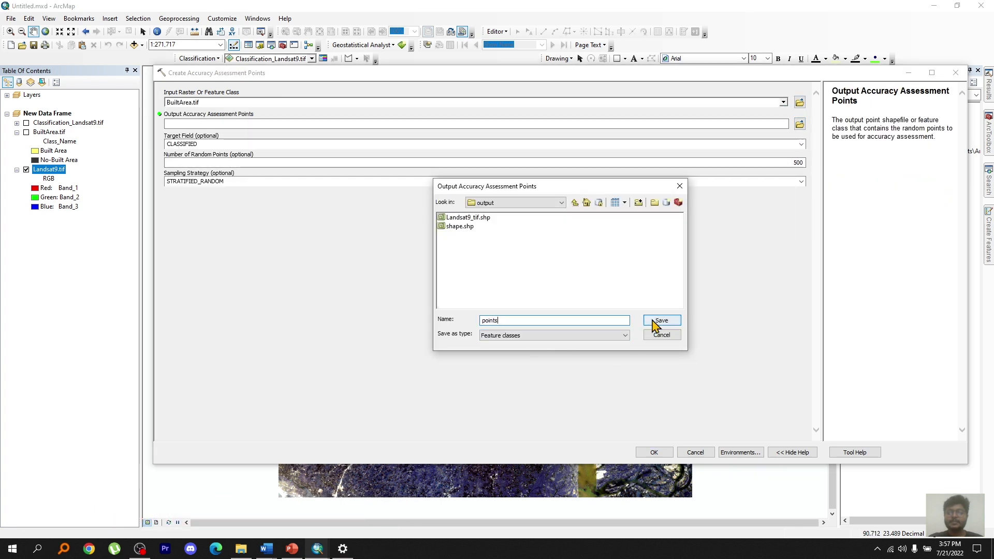
Set the number of random points to 40 and run Create Accuracy Assessment Points
double_click(801, 164)
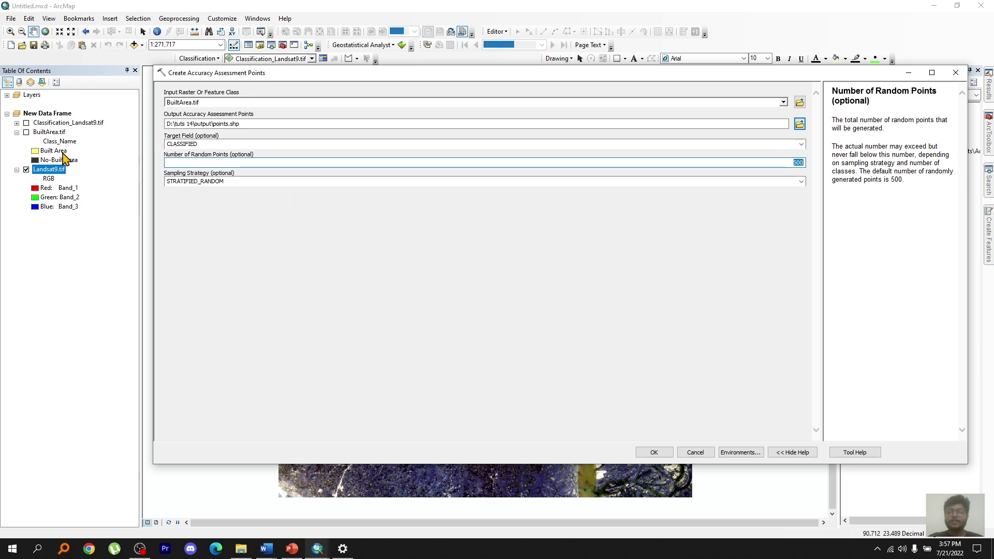
text(40)
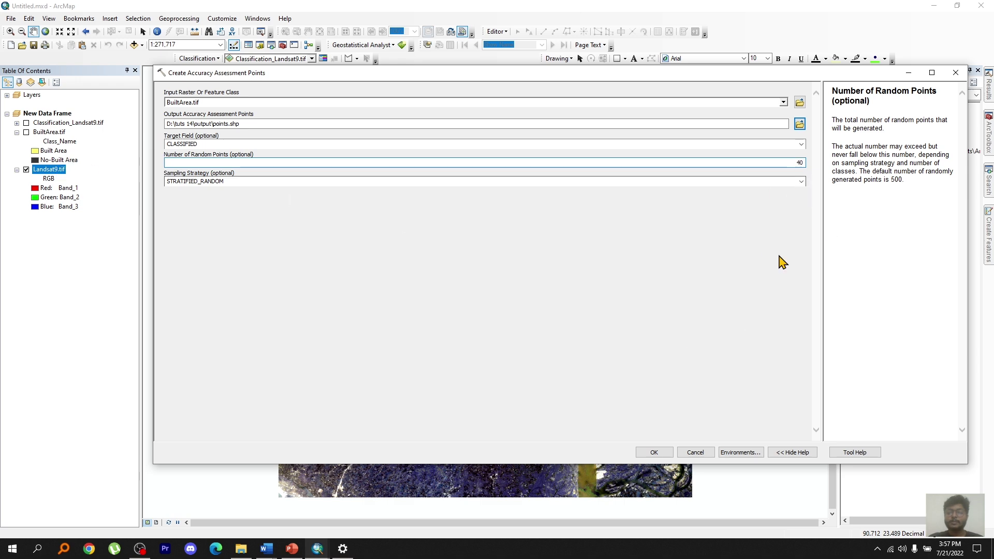
click(655, 452)
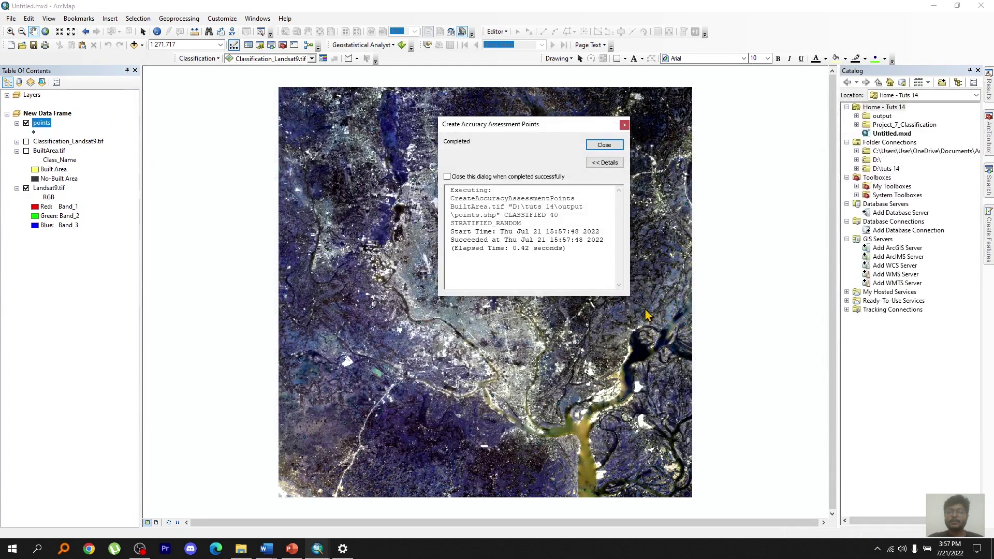
click(604, 145)
Change the points layer's symbol to a large green circle
click(32, 132)
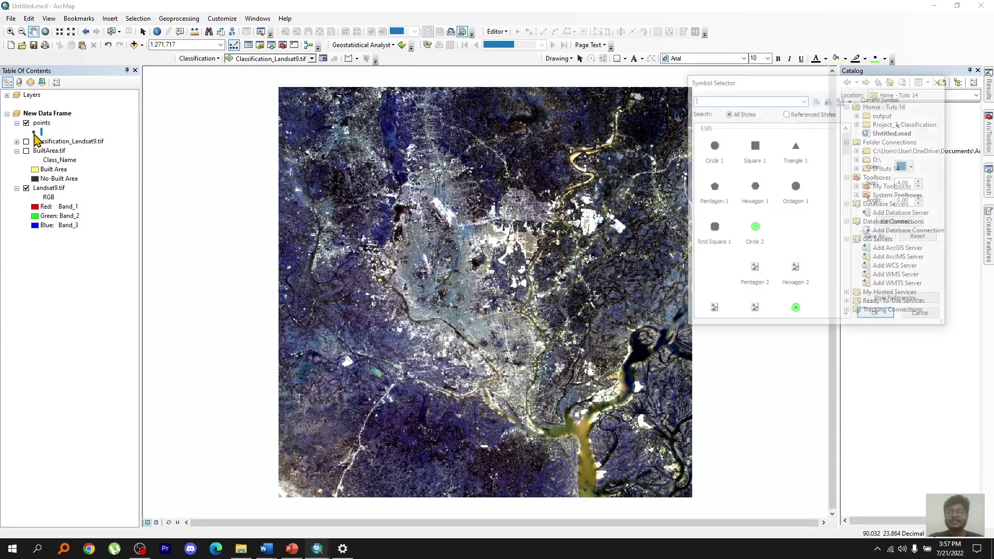
click(872, 316)
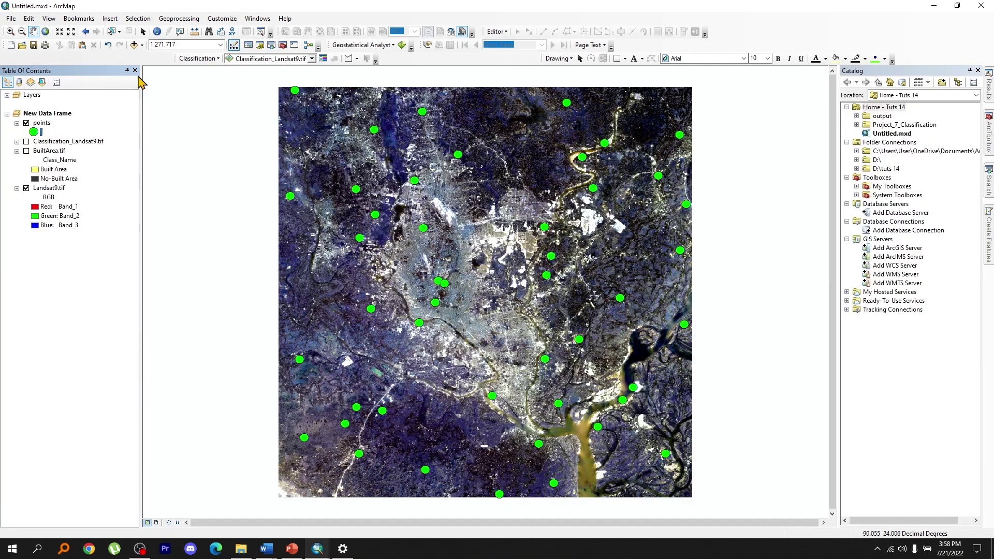
Open the points layer's attribute table and place it clear of most of the map
right_click(40, 126)
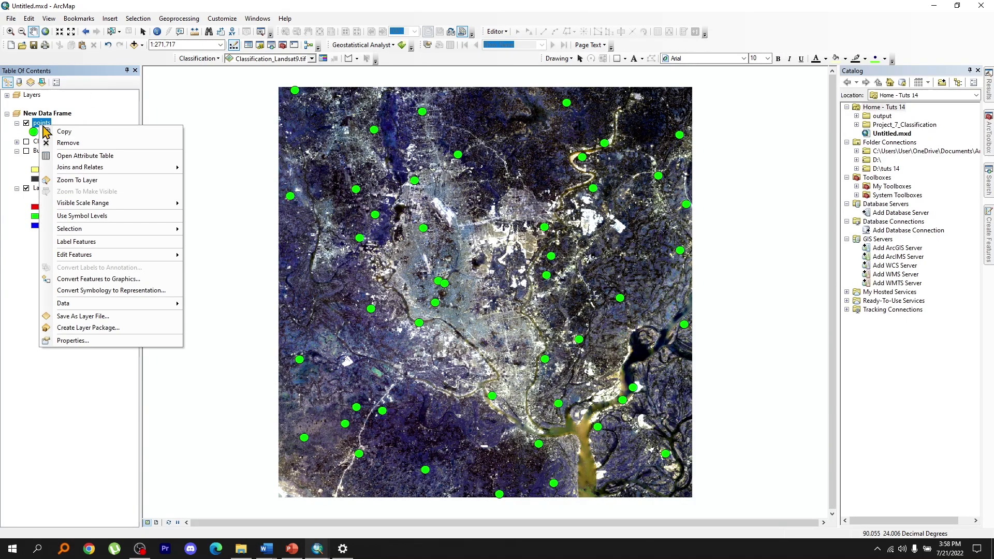
click(79, 157)
drag(566, 134, 743, 140)
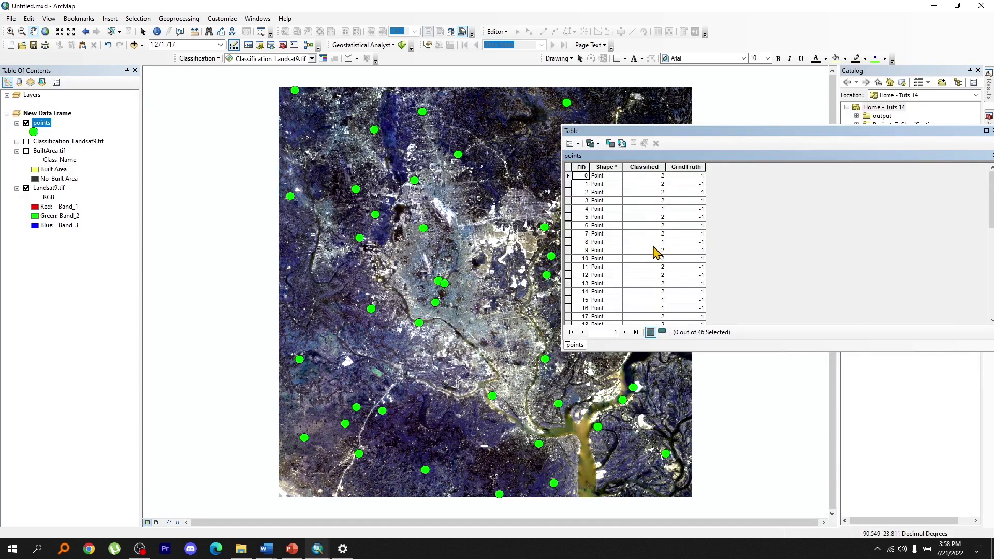
drag(562, 257, 700, 264)
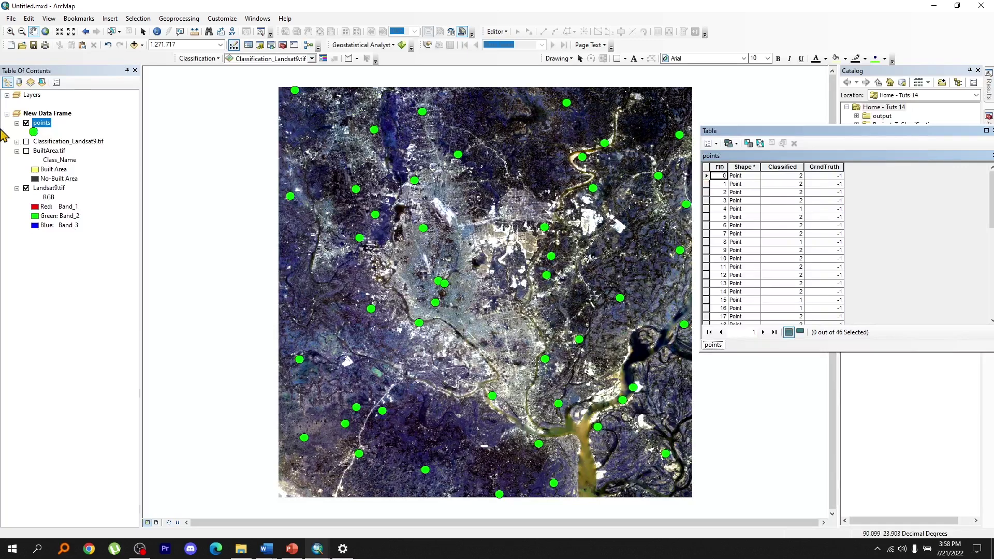
Open the BuiltArea.tif attribute table to check which class value stands for each class name
click(49, 151)
right_click(49, 150)
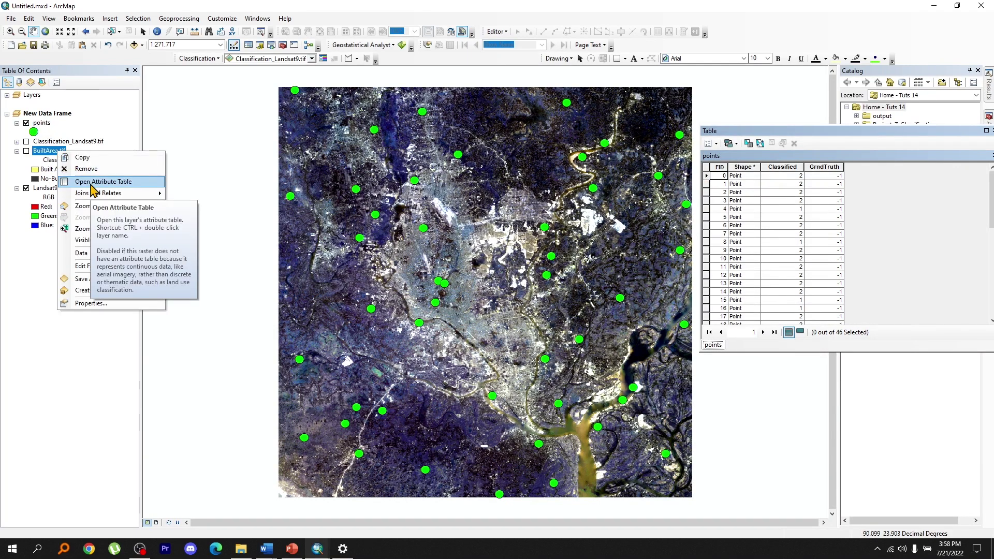
click(101, 179)
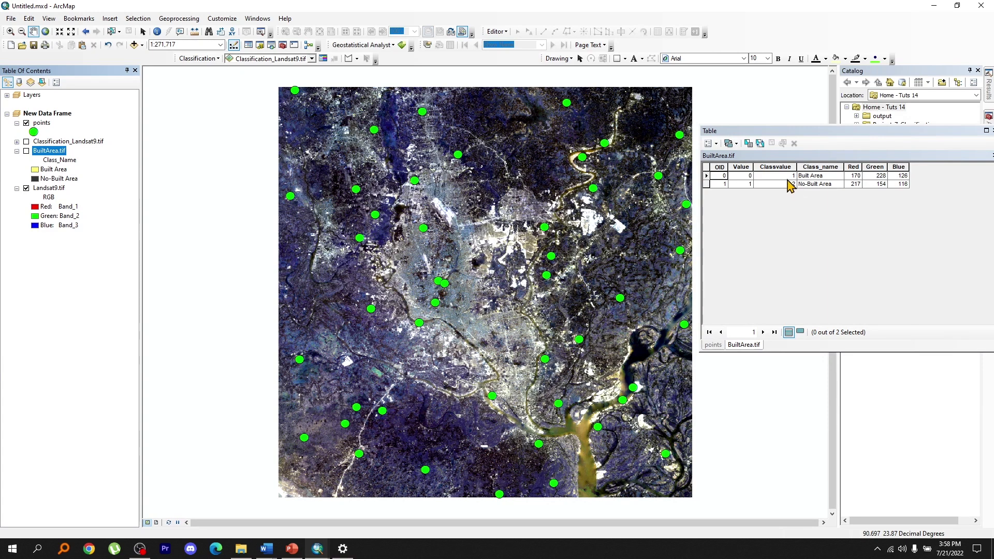
Return to the points attribute table and reposition it beside the satellite image
double_click(961, 131)
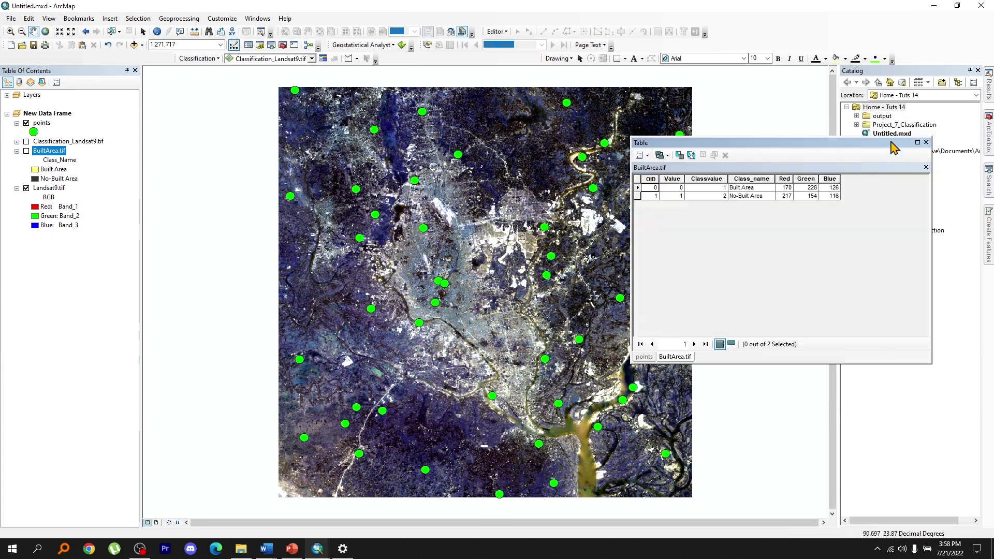
right_click(41, 124)
click(156, 152)
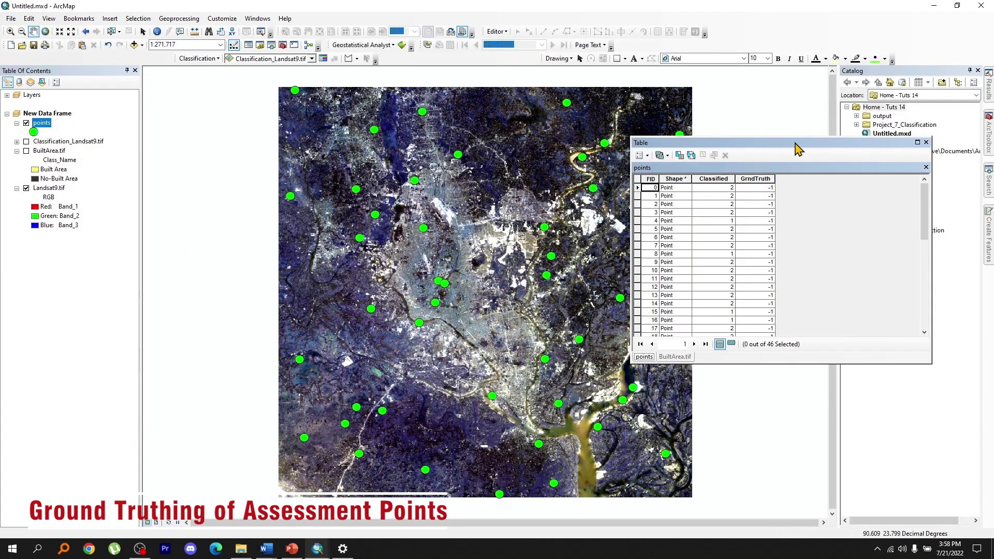
drag(795, 148, 870, 155)
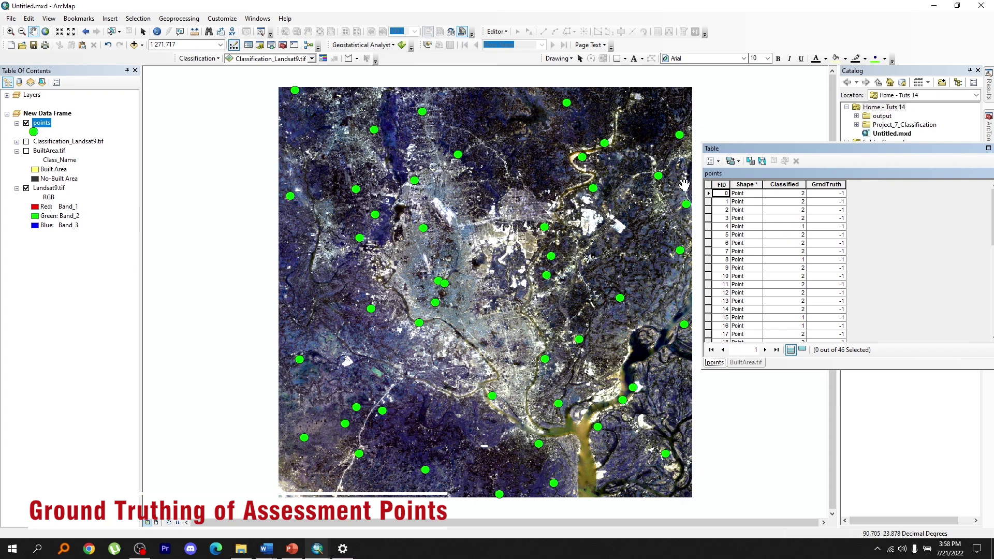
Select the FID 0 record and start an edit session on the points layer
click(708, 193)
click(497, 32)
click(517, 44)
click(417, 195)
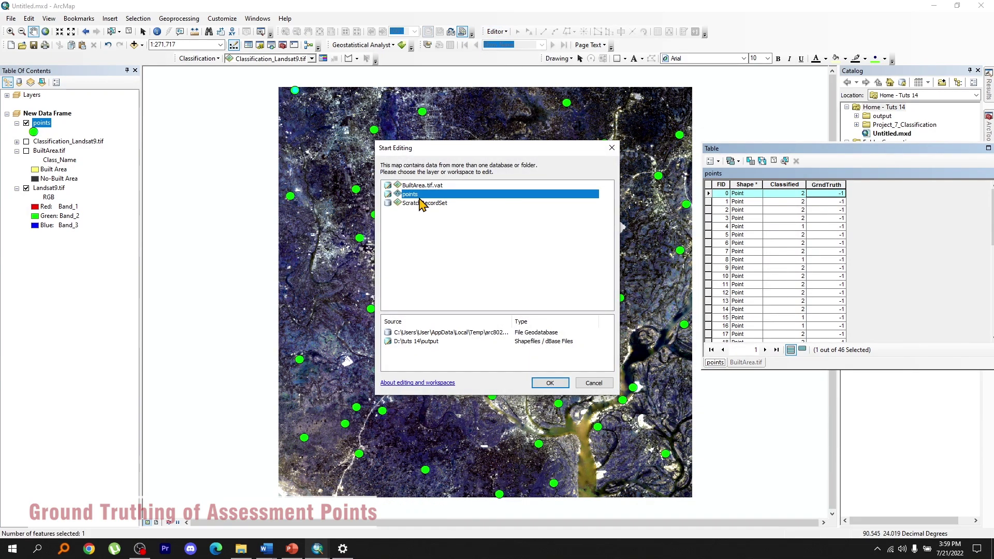
click(549, 383)
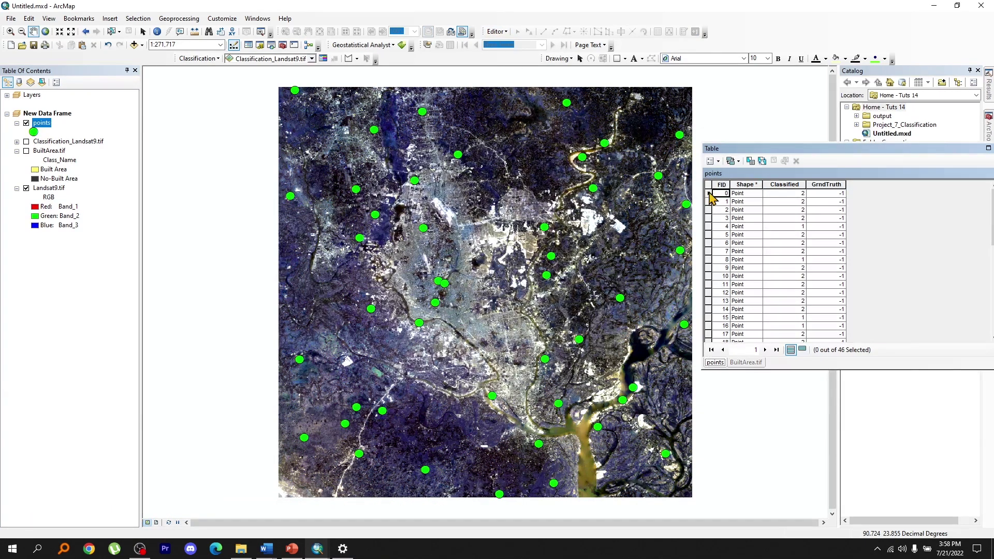
Locate points FID 0 and FID 1 on the image and set the GrndTruth value of both to 2
click(709, 193)
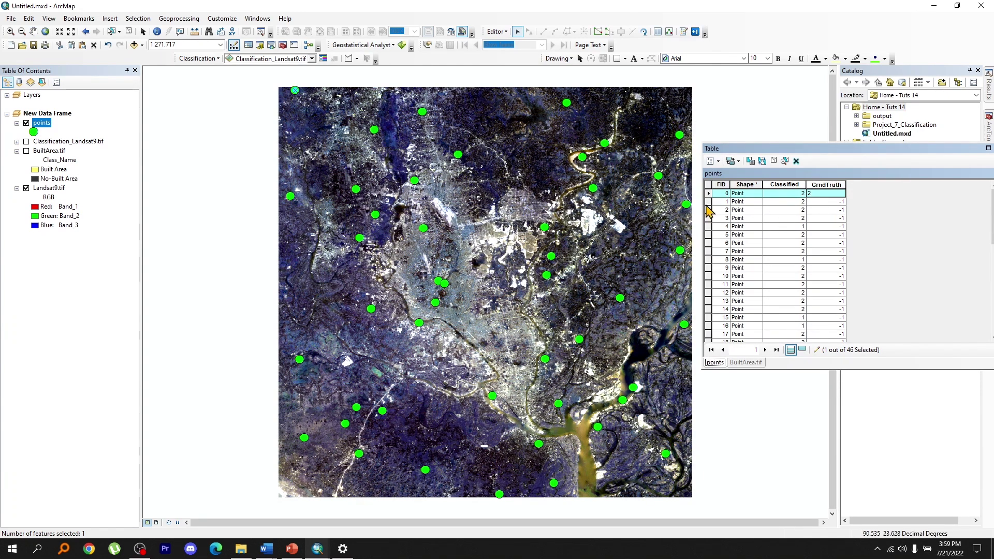
click(709, 202)
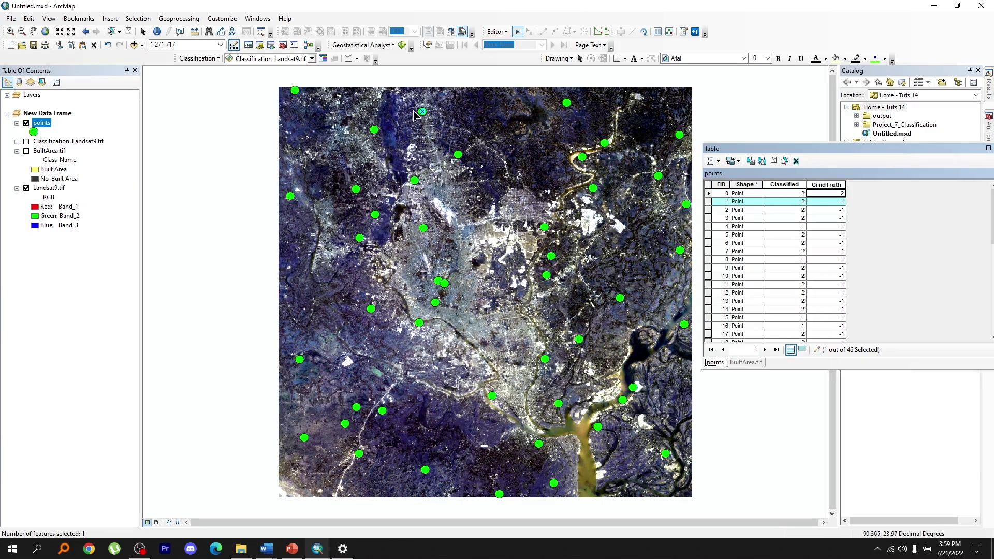
scroll(430, 114, up, 4)
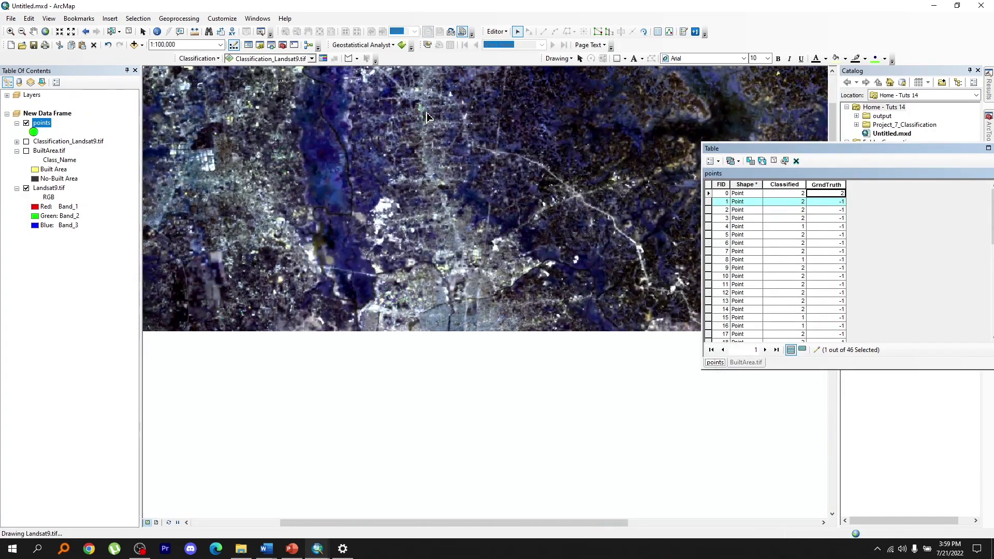
click(835, 202)
Locate points FID 2 and FID 3 on the image and set the GrndTruth value of both to 2
double_click(709, 210)
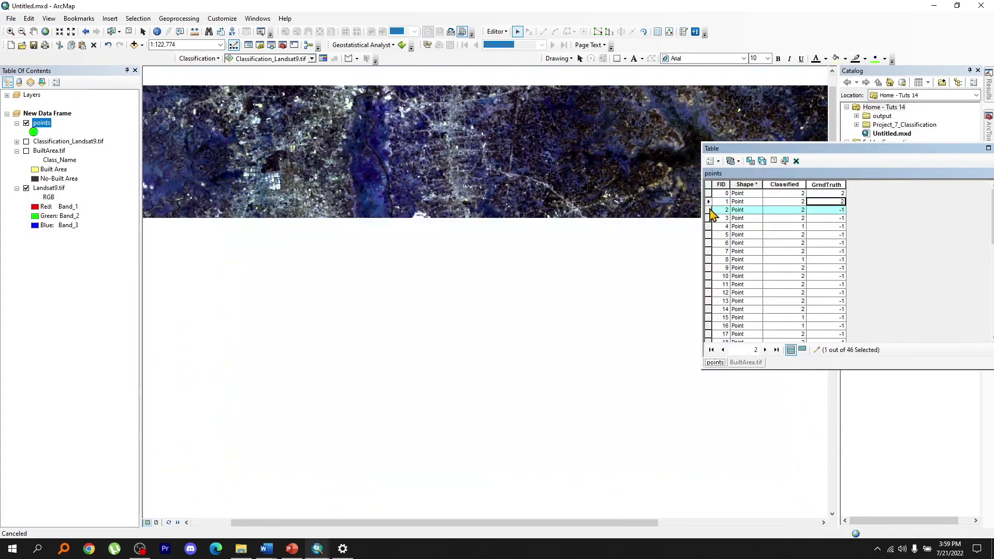
click(824, 209)
scroll(521, 349, down, 3)
text(2)
key(Return)
scroll(572, 396, down, 6)
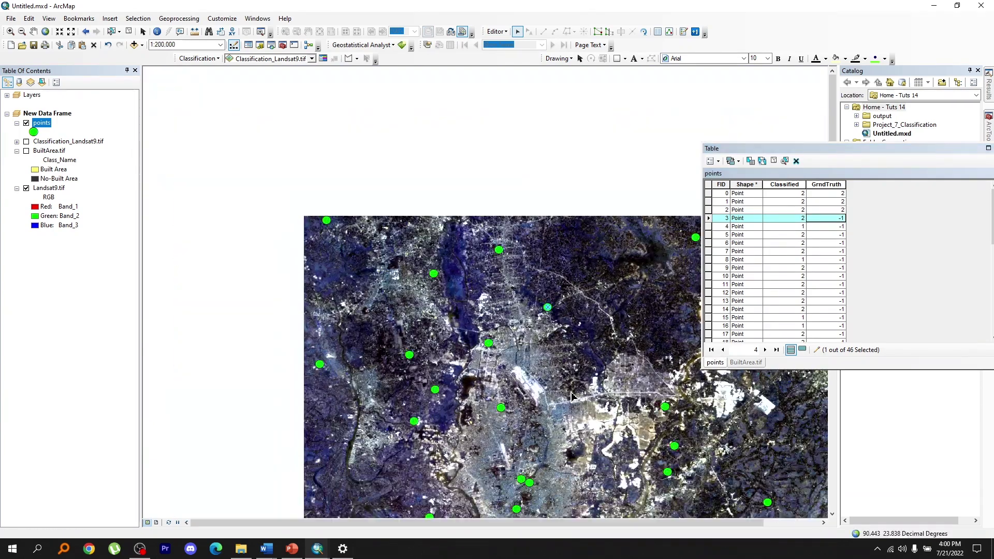
drag(572, 396, 465, 269)
click(831, 219)
text(2)
key(Return)
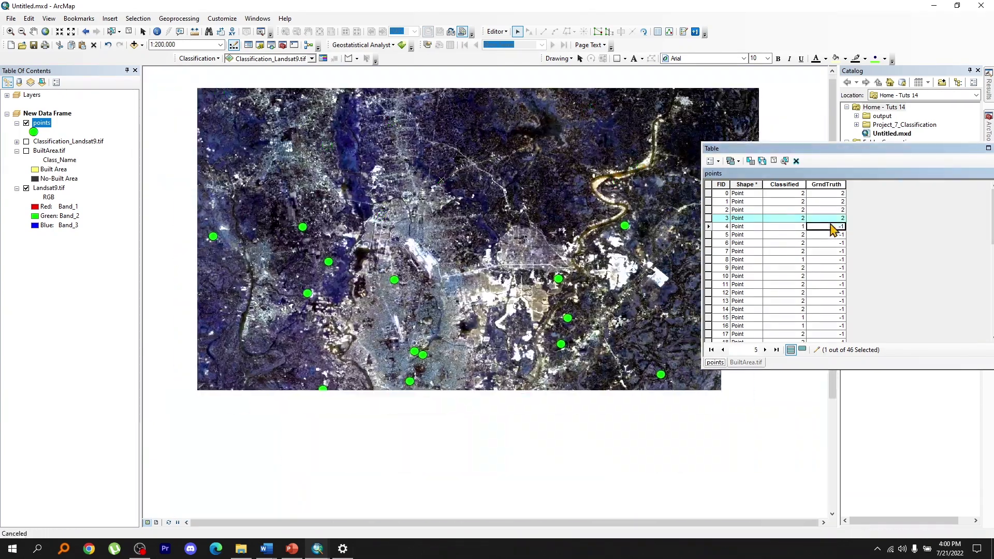
Set the GrndTruth value to 1 for point FID 4 and to 2 for point FID 5
click(709, 226)
text(1)
click(710, 234)
click(834, 234)
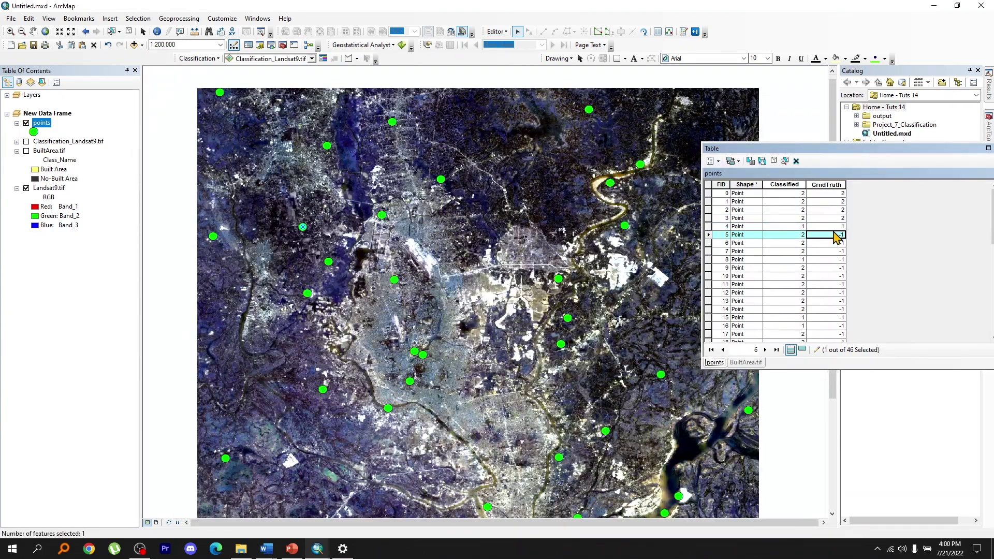
text(2)
Set the GrndTruth value to 2 for points FID 6 and FID 7
click(711, 243)
click(831, 243)
text(2)
click(711, 252)
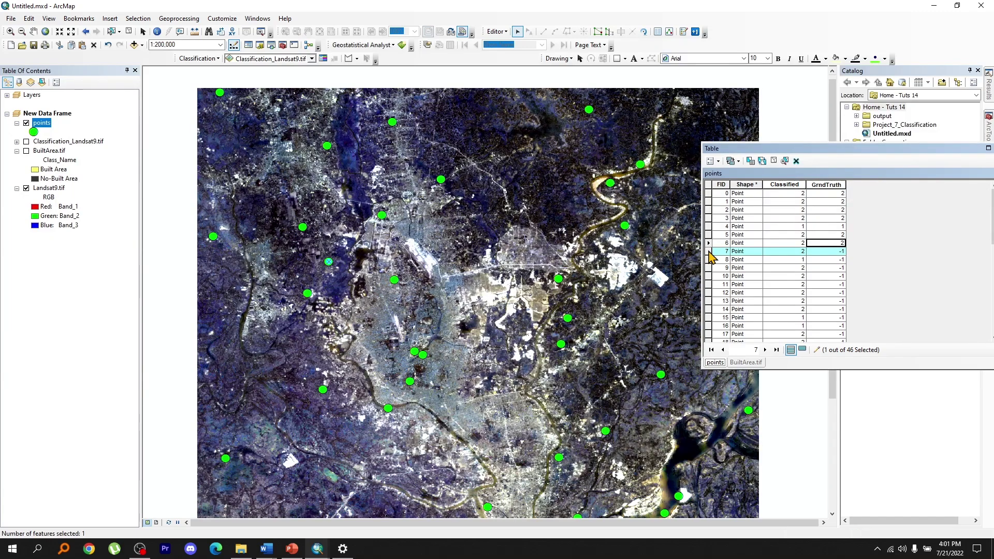
click(831, 251)
text(2)
Set the GrndTruth value to 1 for point FID 8 and to 2 for point FID 9
click(711, 259)
click(832, 259)
text(1)
click(710, 268)
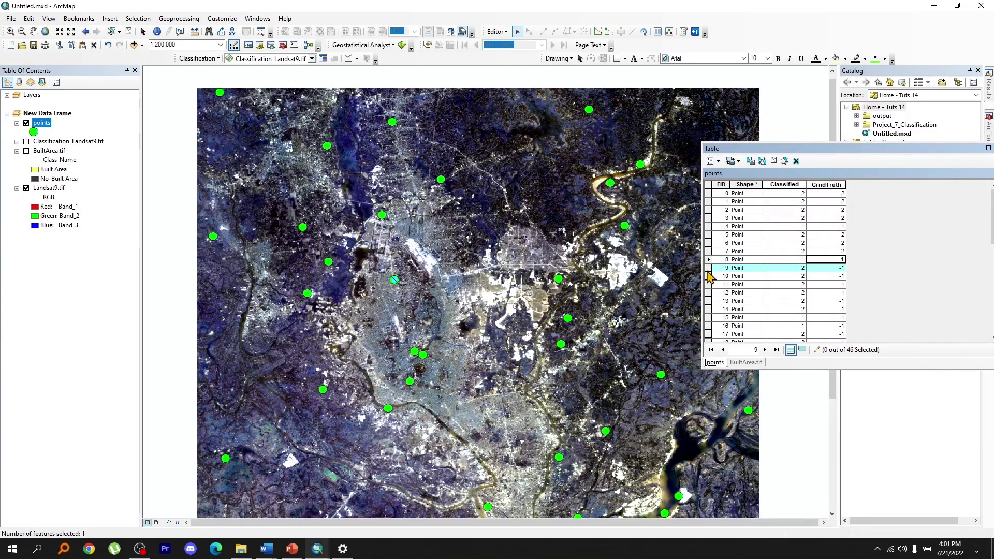
click(831, 267)
text(2)
Uncover more of the map and set GrndTruth to 1 for point FID 10 and 2 for point FID 11
click(710, 276)
drag(798, 149, 857, 159)
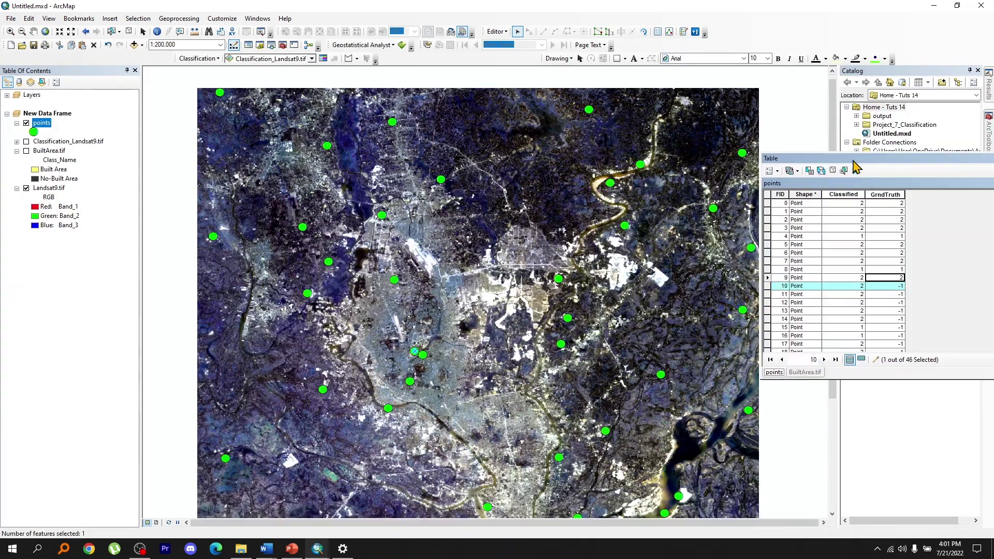
click(898, 286)
text(1)
click(769, 294)
click(891, 295)
text(2)
Set the GrndTruth value to 2 for points FID 12 and FID 13
click(770, 304)
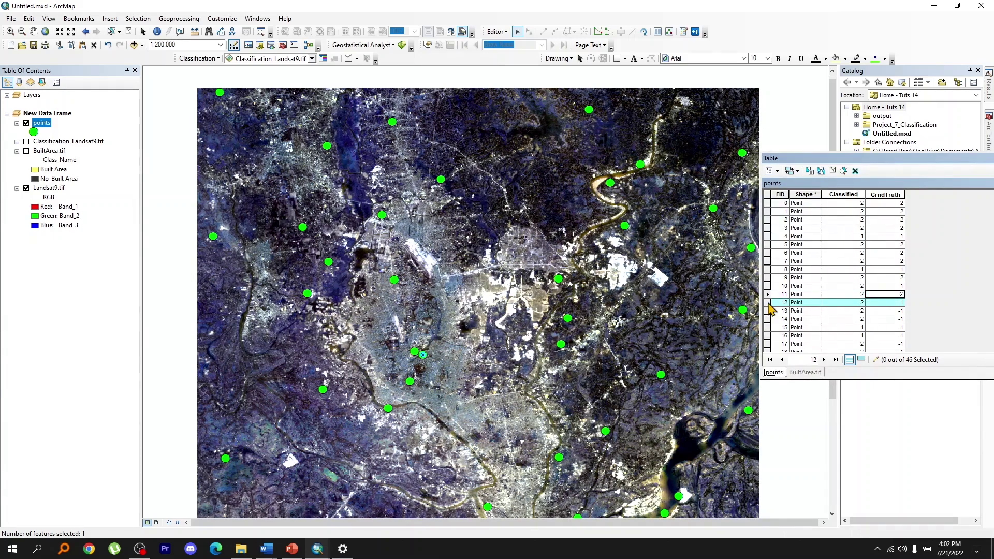
click(890, 303)
text(2)
click(768, 311)
click(890, 310)
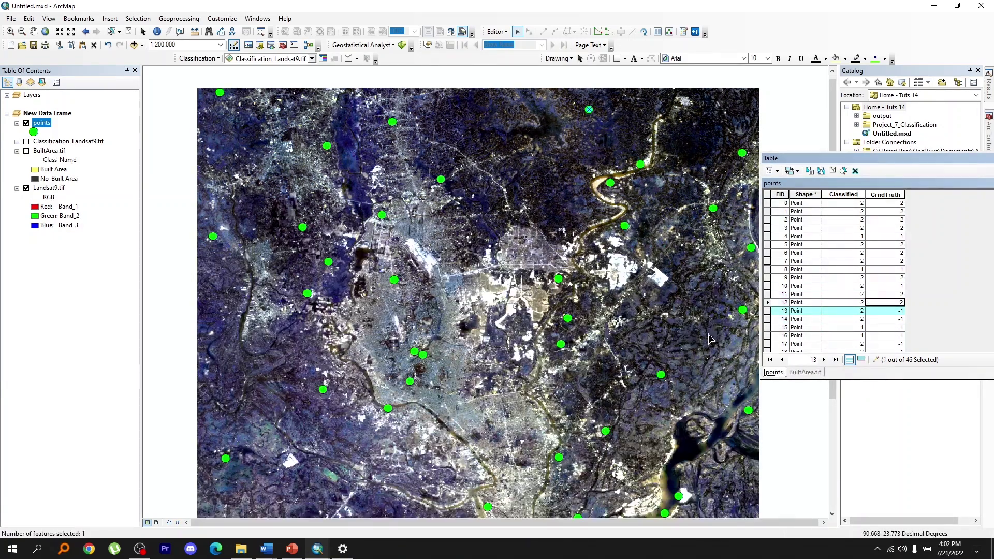
text(2)
Set the GrndTruth value to 2 for point FID 14 and to 1 for point FID 15
click(768, 319)
click(888, 319)
text(2)
click(769, 327)
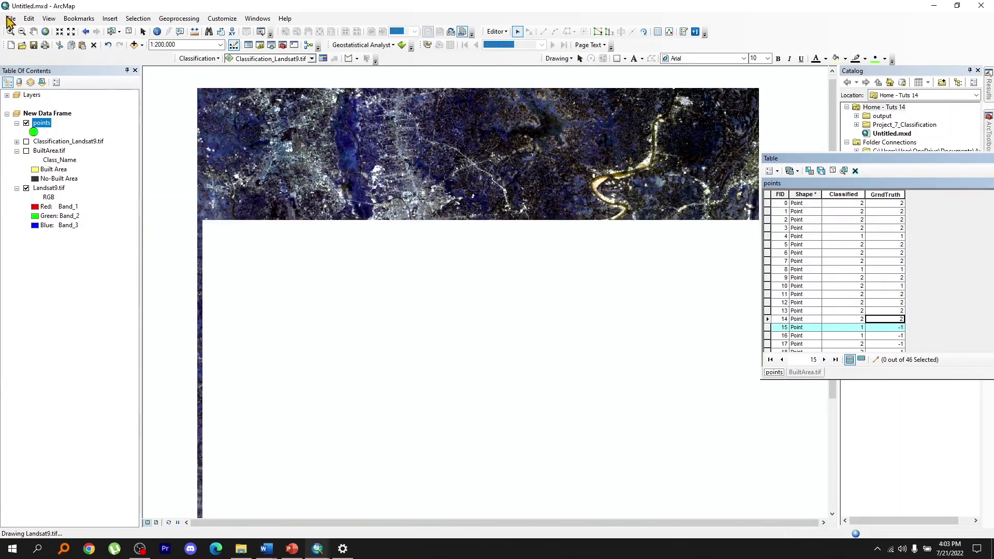
click(888, 327)
text(1)
Set the GrndTruth value to 2 for points FID 16 and FID 17
click(769, 336)
scroll(924, 248, down, 4)
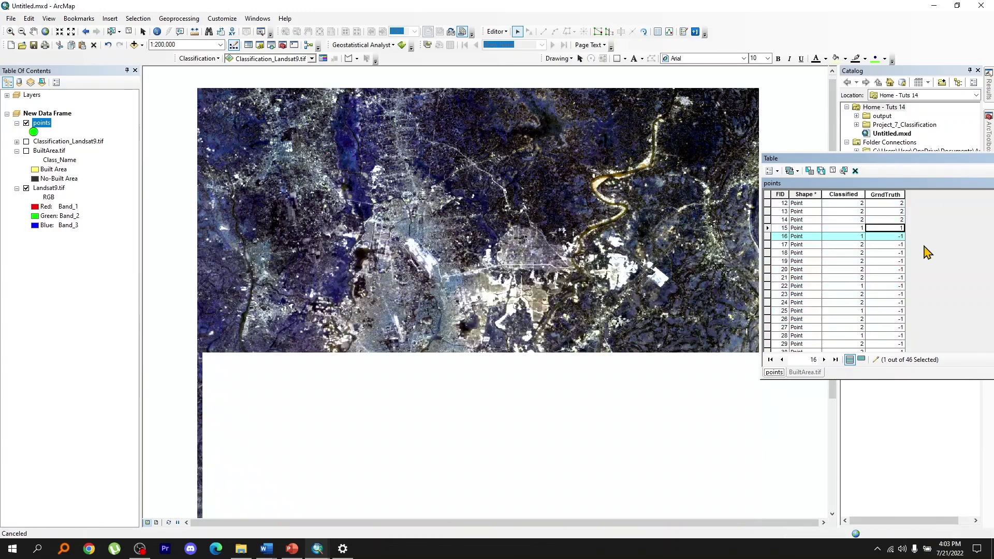
scroll(906, 178, up, 2)
click(890, 278)
text(2)
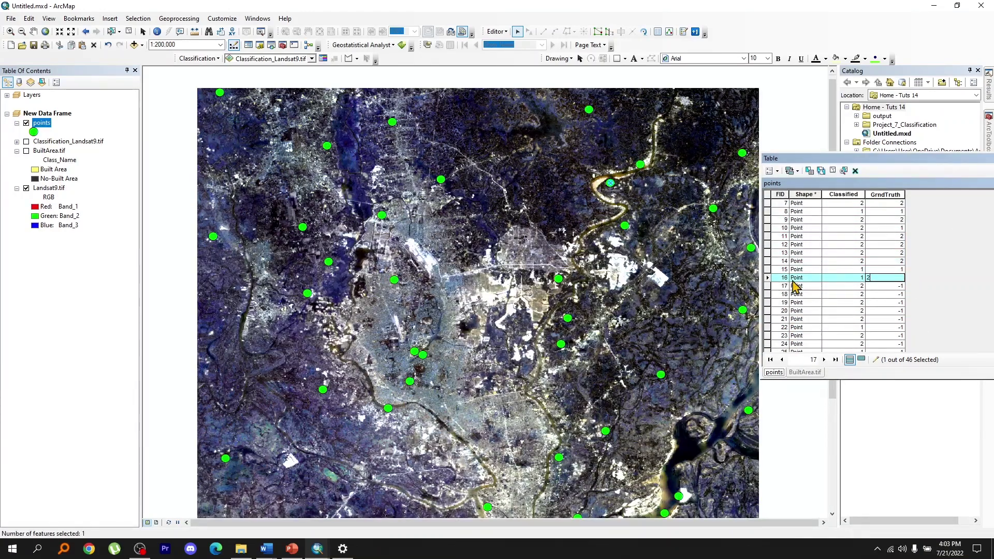
click(768, 286)
click(891, 285)
text(2)
Set the GrndTruth value to 2 for points FID 18 and FID 19
click(769, 294)
click(898, 294)
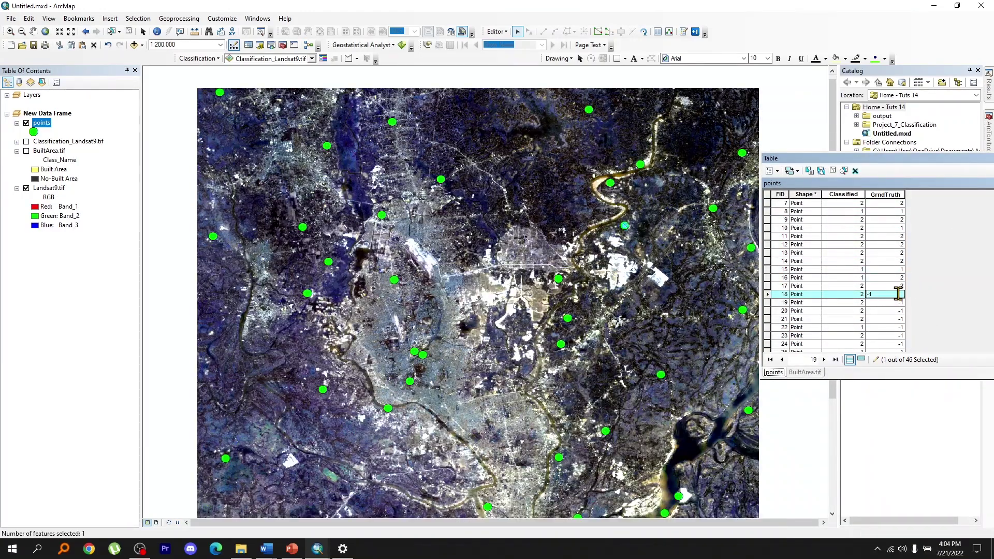
text(2)
click(769, 302)
click(890, 303)
text(2)
Set the GrndTruth value to 1 for point FID 20 and select the FID 21 record
click(768, 311)
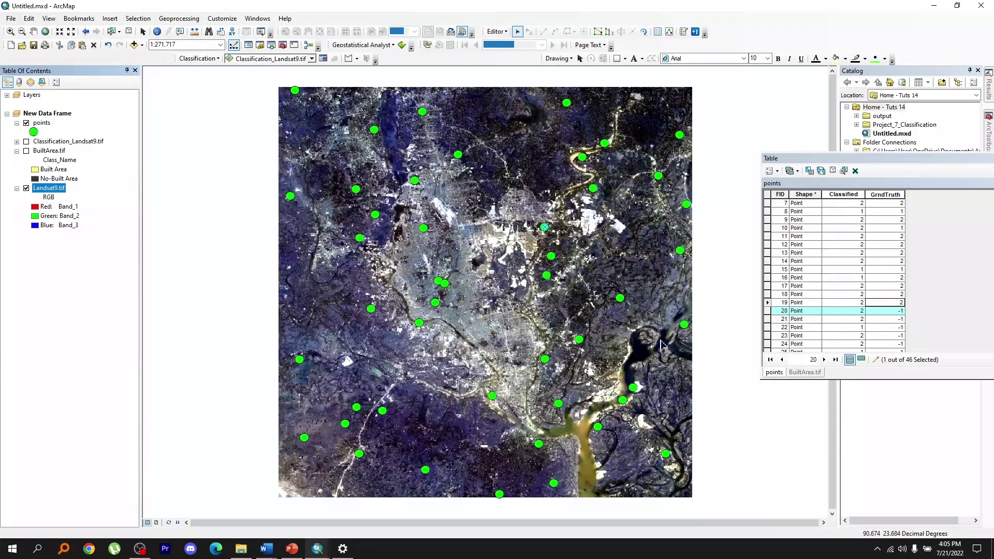
click(769, 312)
click(890, 311)
text(1)
click(769, 321)
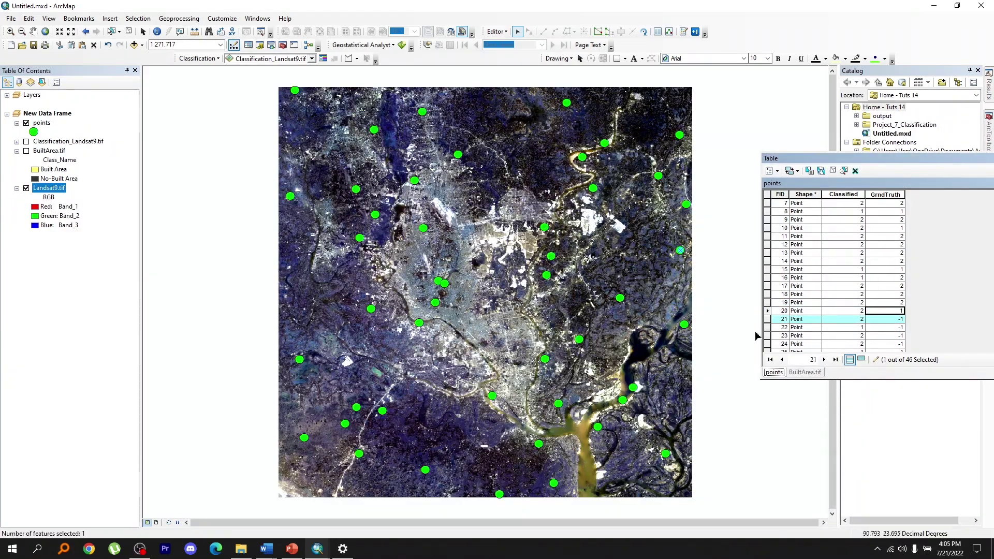
Set the GrndTruth value to 2 for points FID 21 through FID 24
click(888, 319)
text(2)
click(768, 328)
click(889, 328)
text(2)
click(768, 337)
click(889, 335)
text(2)
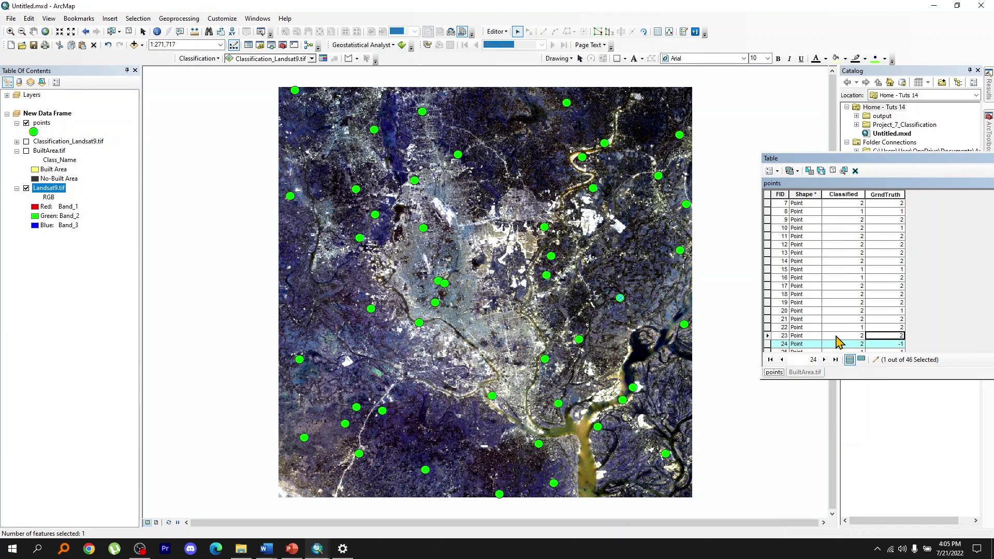
click(883, 344)
text(2)
Set the GrndTruth value to 1 for point FID 25 and to 2 for points FID 26 and FID 27
scroll(878, 342, down, 3)
click(769, 278)
click(883, 278)
text(1)
click(769, 287)
click(883, 287)
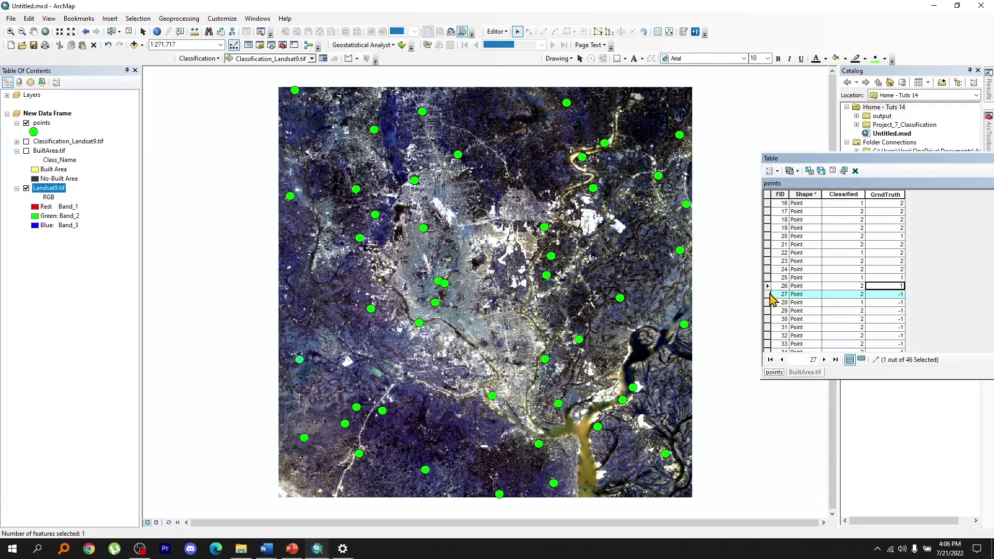
text(2)
click(883, 294)
text(2)
Set the GrndTruth value to 1 for point FID 28 and to 2 for points FID 29 through FID 31
click(768, 304)
click(883, 303)
text(1)
click(768, 312)
click(883, 310)
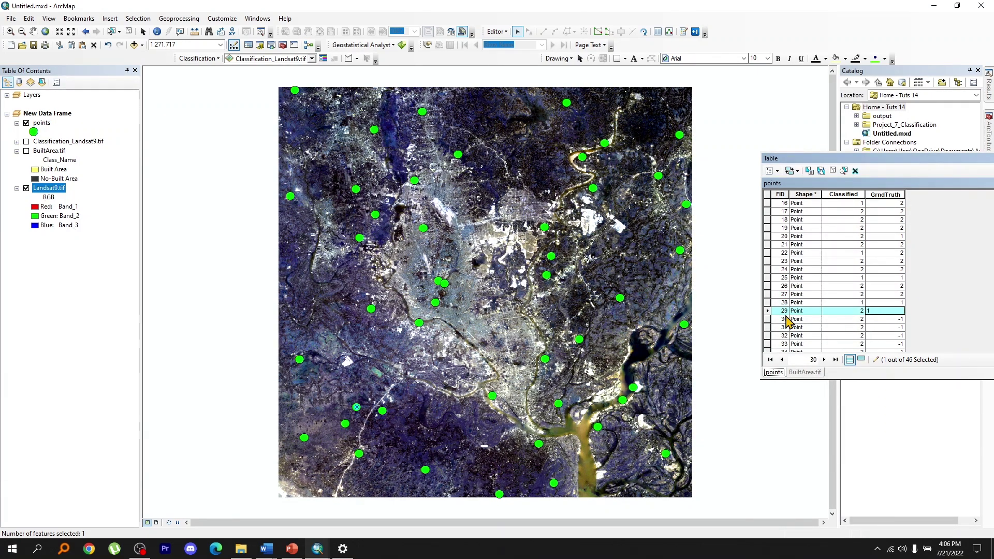
text(2)
click(768, 328)
click(883, 327)
text(2)
click(883, 310)
text(2)
Set the GrndTruth value to 2 for points FID 32 through FID 36
click(769, 336)
click(883, 336)
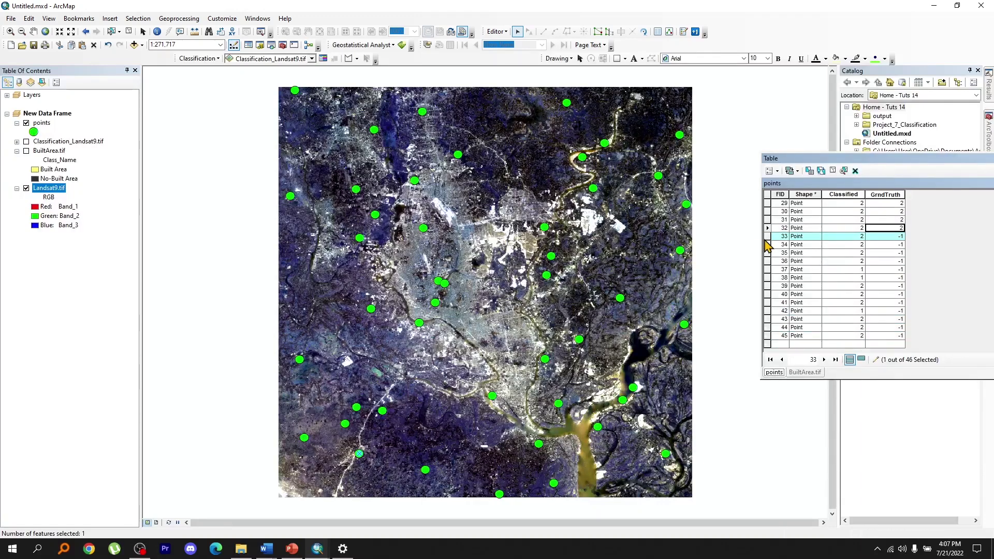
text(2)
click(768, 253)
text(2)
click(768, 261)
text(2)
Set the GrndTruth value to 1 for points FID 37 through FID 40
click(768, 270)
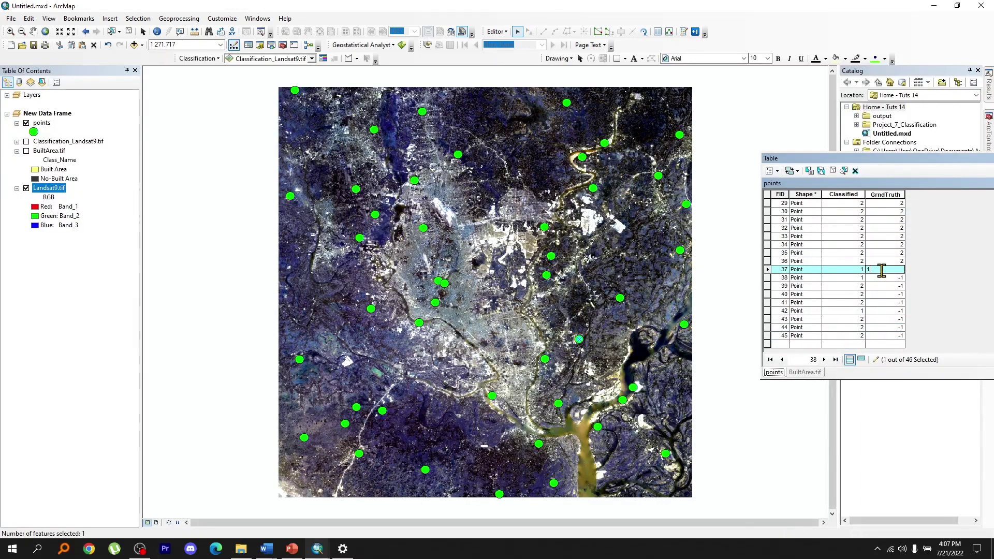
text(1)
click(769, 277)
click(883, 278)
text(1)
click(768, 287)
click(883, 286)
text(1)
click(768, 294)
click(875, 294)
text(1)
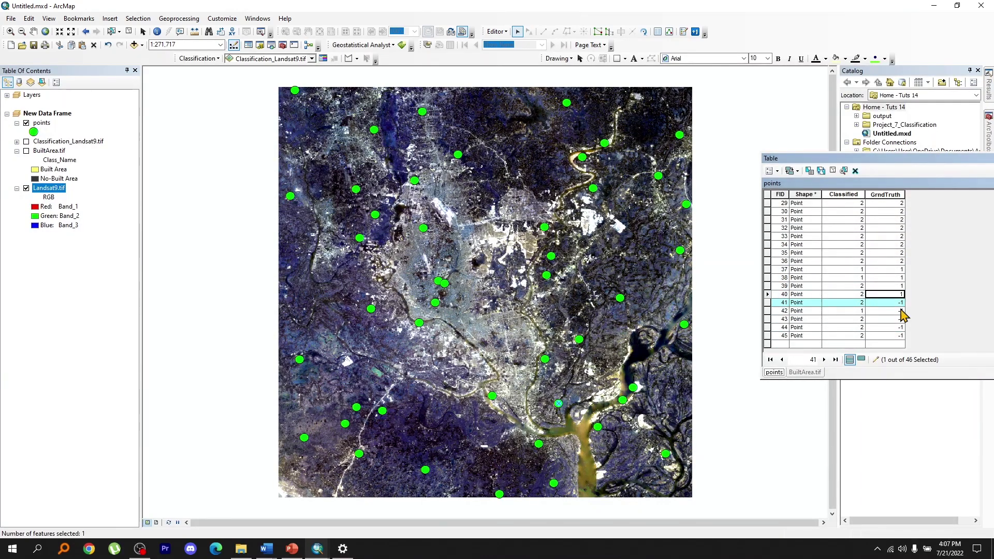
Set the GrndTruth value to 2 for points FID 41 through FID 45
click(883, 311)
text(2)
click(768, 319)
text(22)
click(881, 335)
text(2)
Save the edits to the points layer and close its attribute table
drag(947, 158, 786, 148)
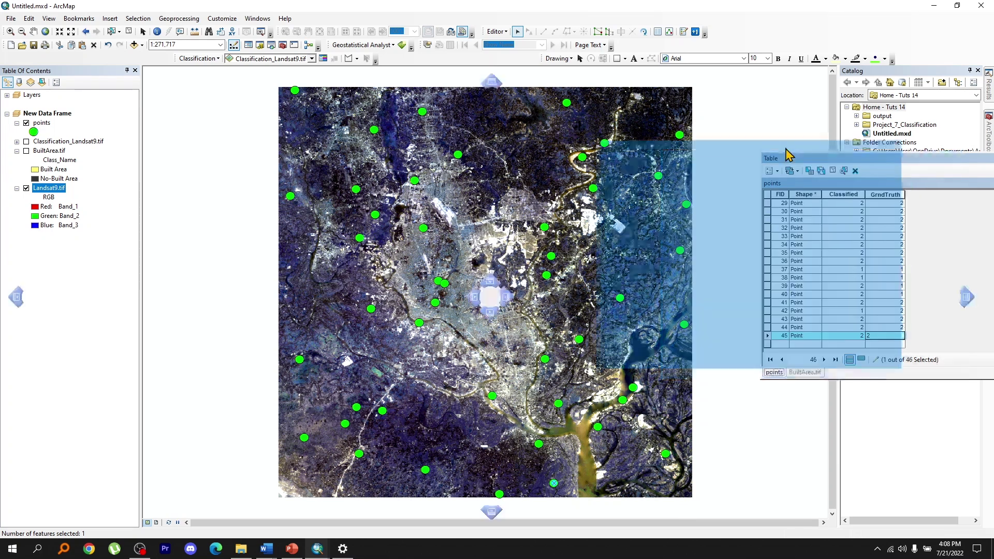
click(496, 31)
click(510, 67)
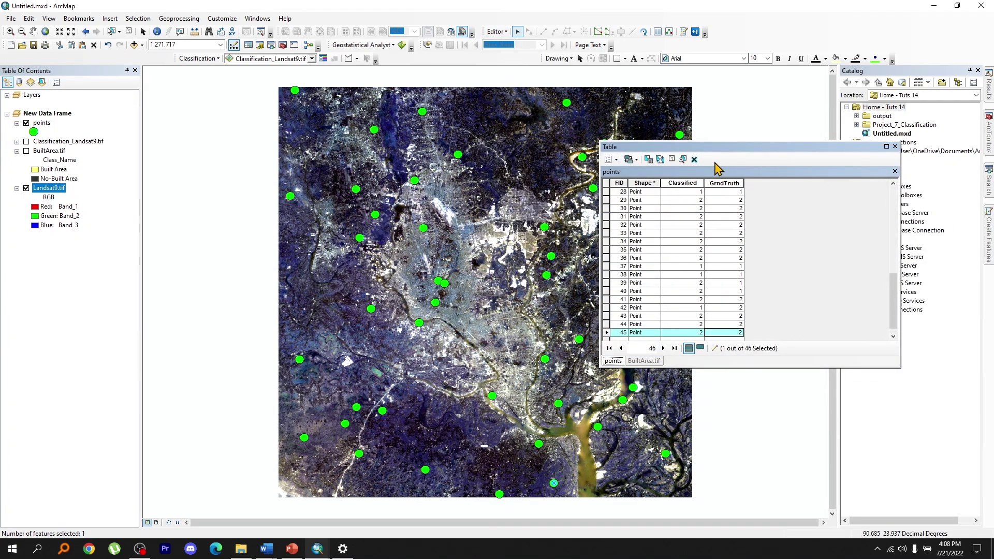
click(895, 147)
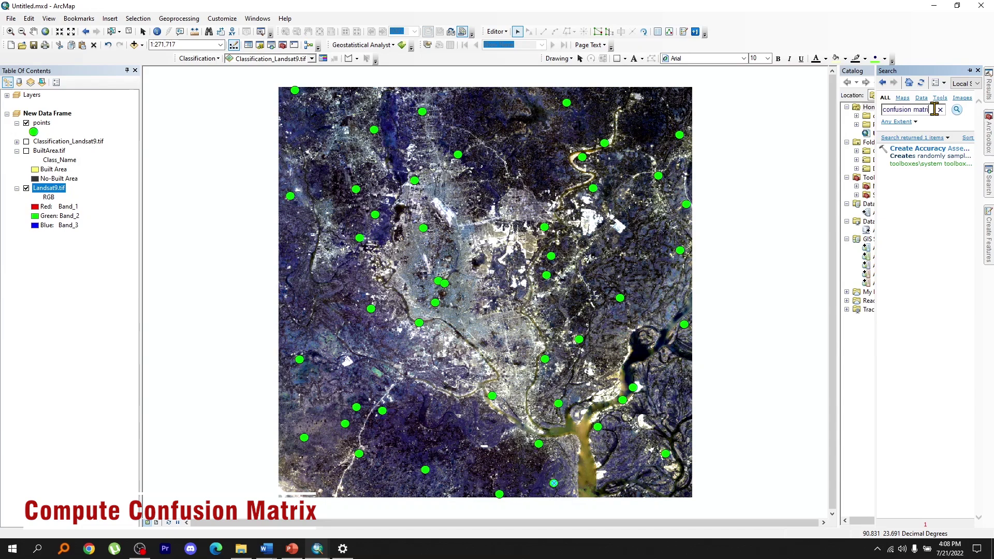
Find the Compute Confusion Matrix tool and run it on the points layer, saving the result as table.dbf in the output folder
key(Return)
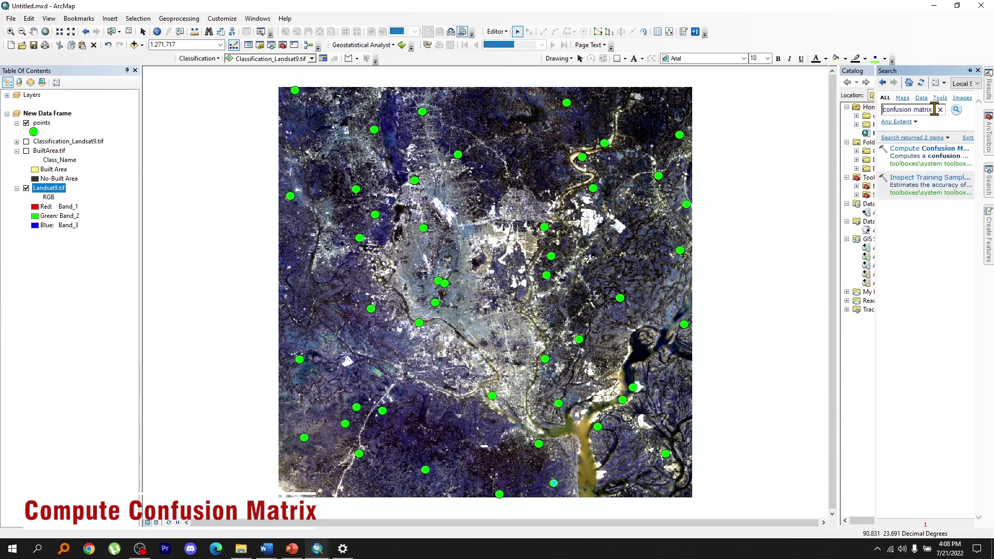
double_click(938, 154)
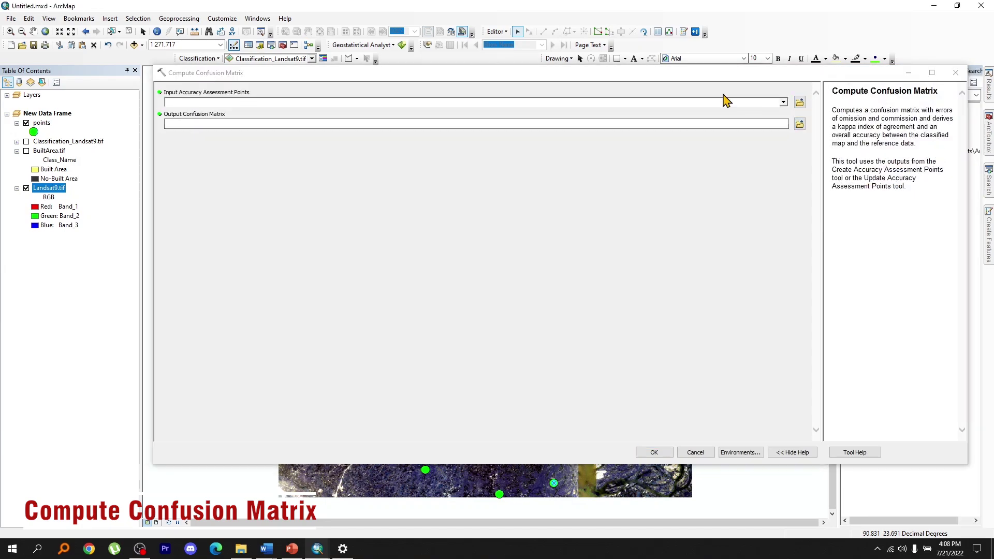
click(783, 103)
click(199, 112)
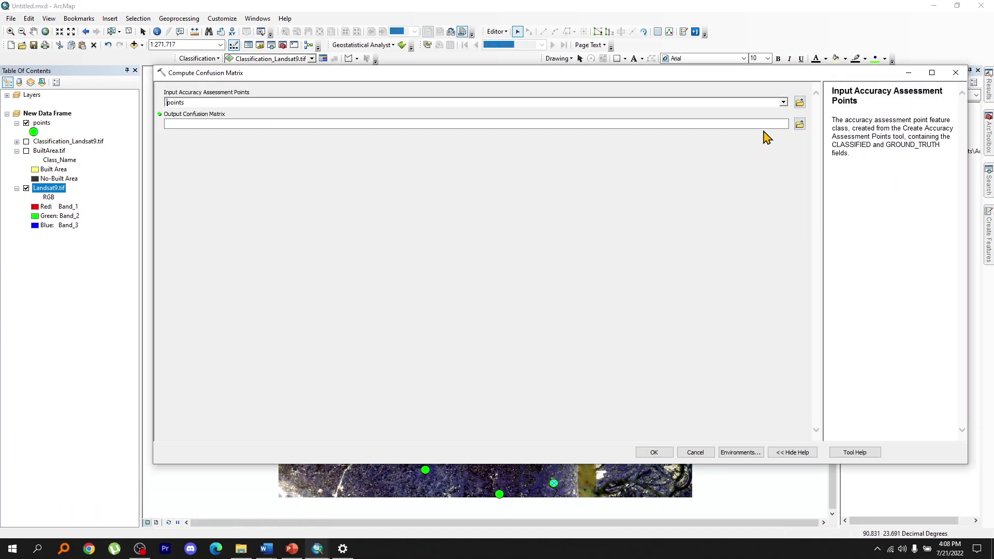
click(800, 124)
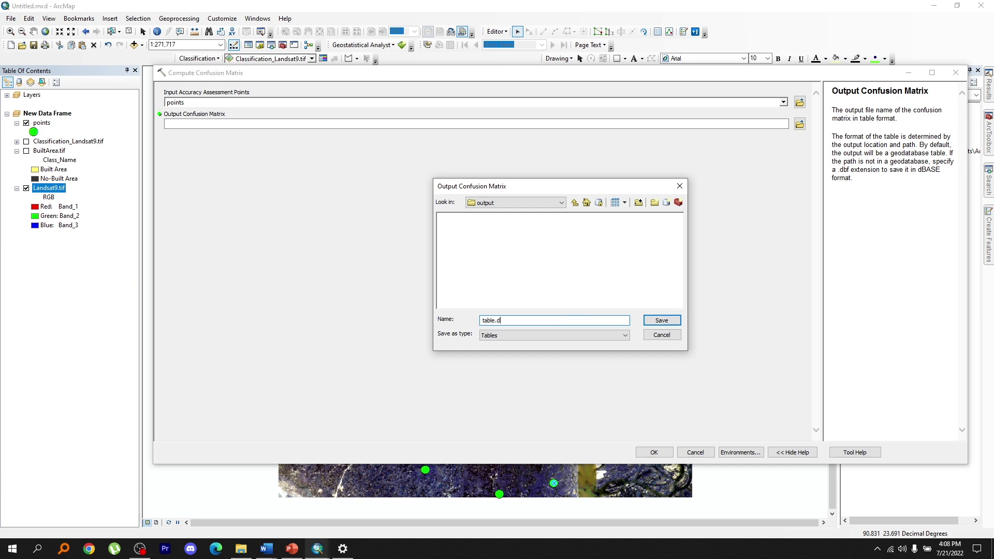
click(653, 321)
click(654, 453)
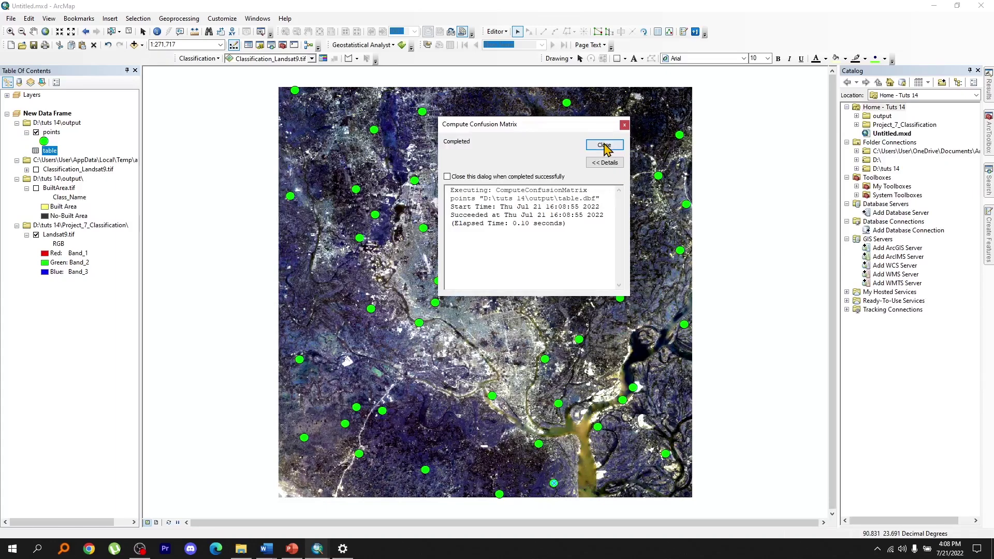
click(605, 145)
Open the confusion matrix table to review the user's accuracy, producer's accuracy and kappa values, and close it
right_click(50, 155)
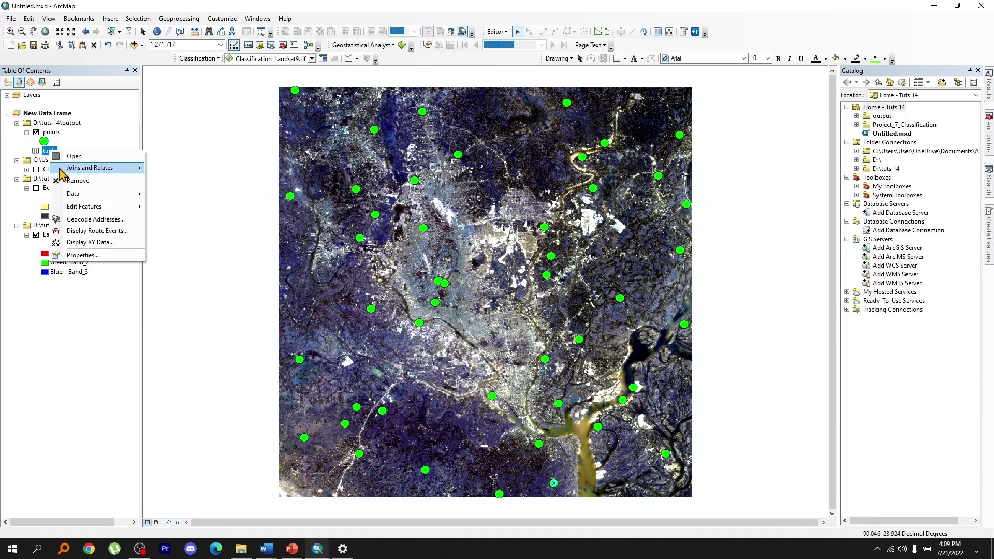
click(78, 154)
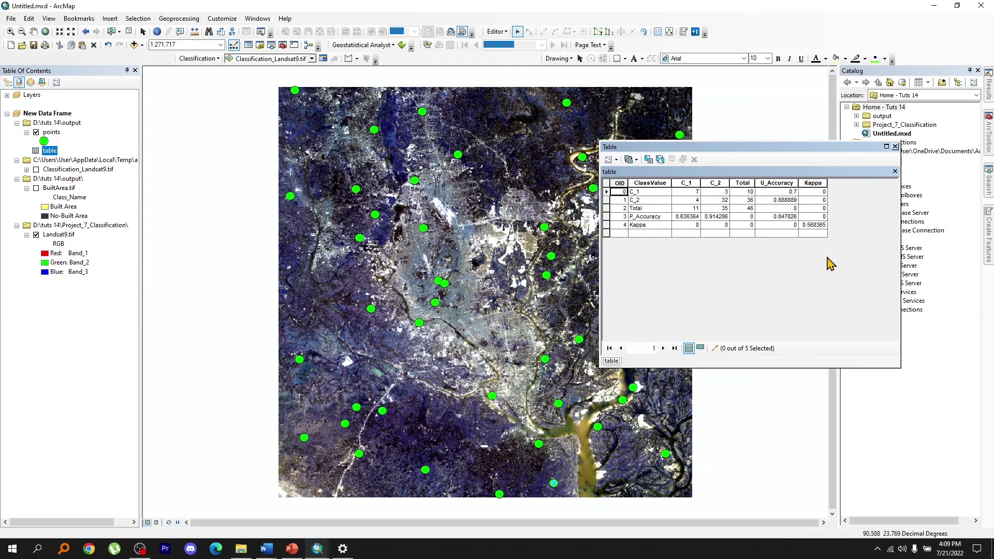
click(895, 146)
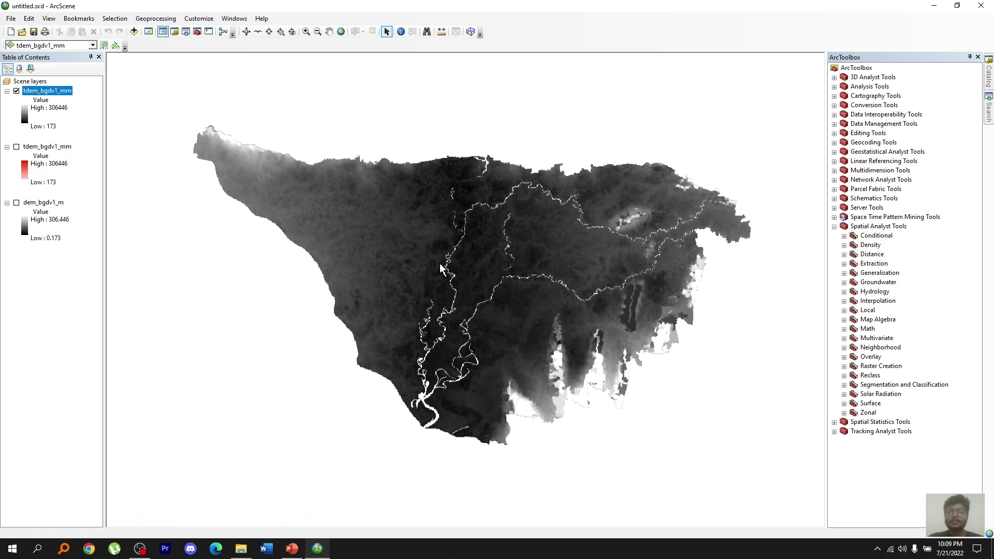
In ArcScene, set the base heights of the visible tdem_bgdv1_mm layer to float on a custom surface
right_click(68, 96)
click(107, 133)
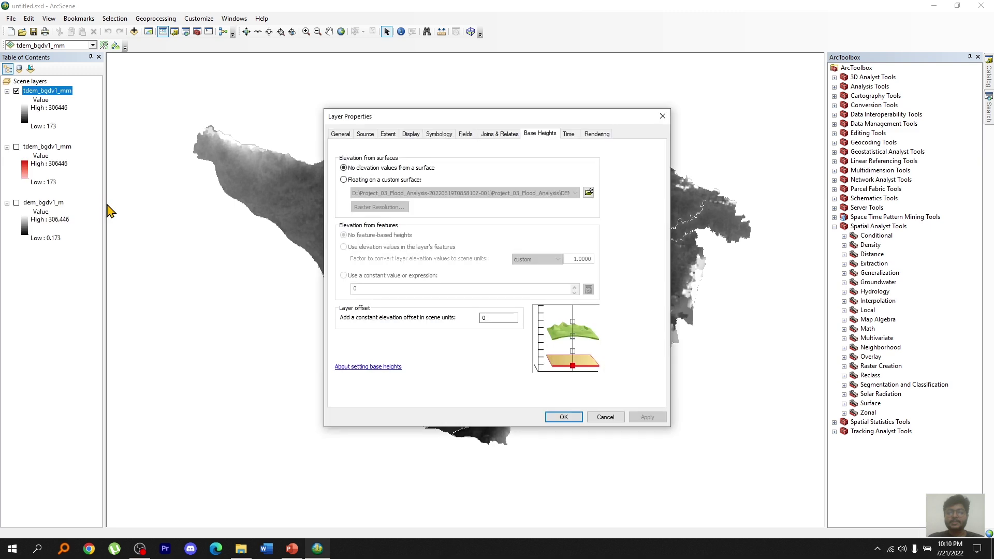
click(344, 180)
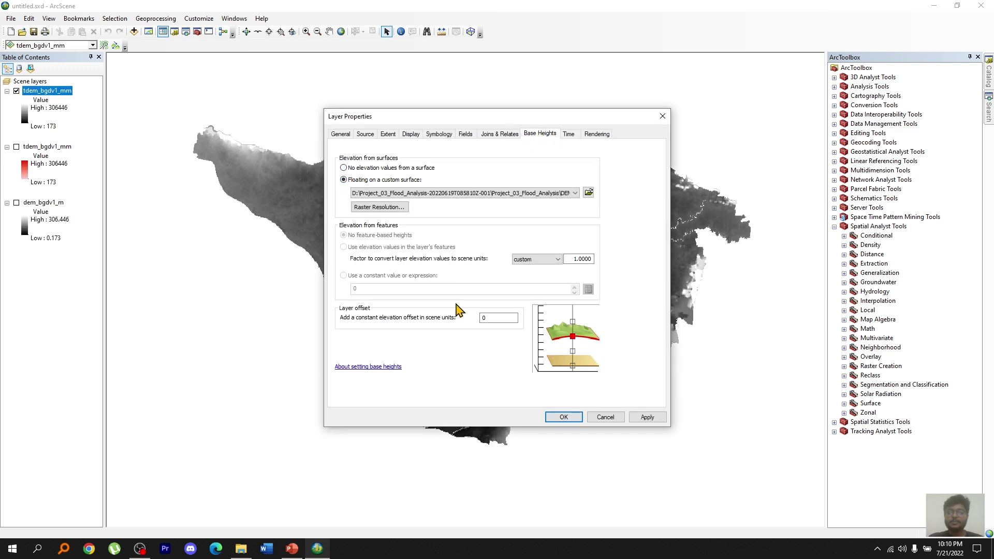
click(572, 418)
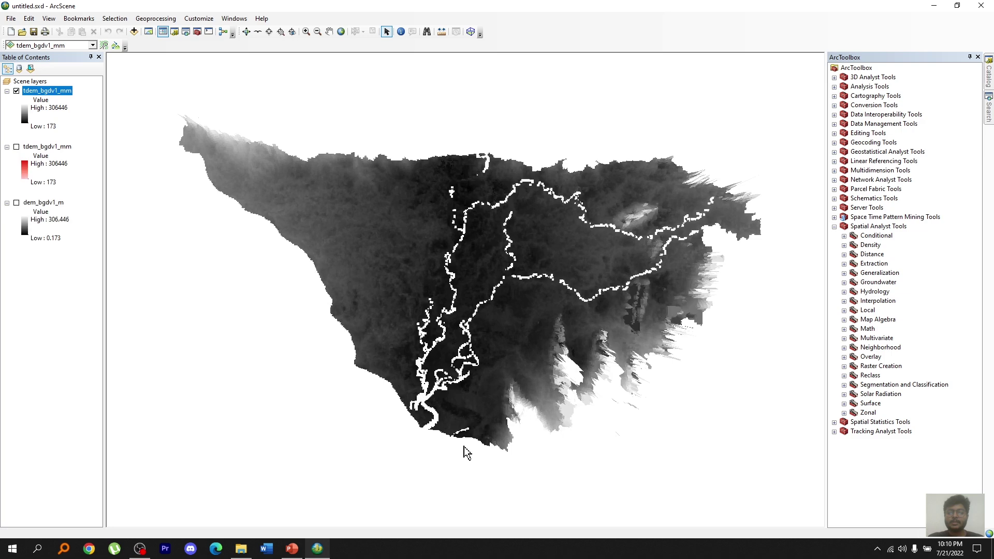
Apply a green-yellow-red stretched color ramp to the visible tdem_bgdv1_mm layer
click(247, 32)
drag(427, 364, 673, 277)
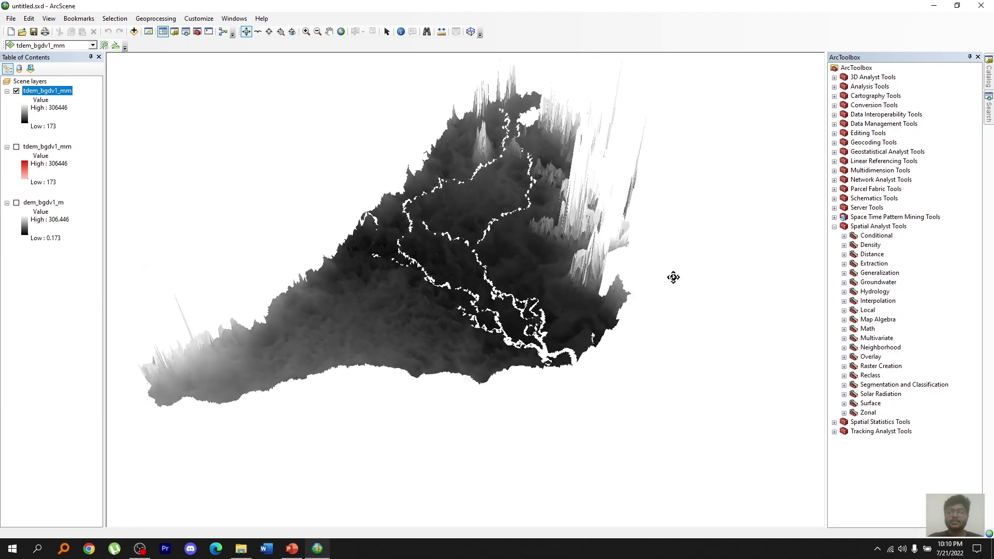
right_click(39, 92)
click(77, 206)
click(439, 133)
click(603, 236)
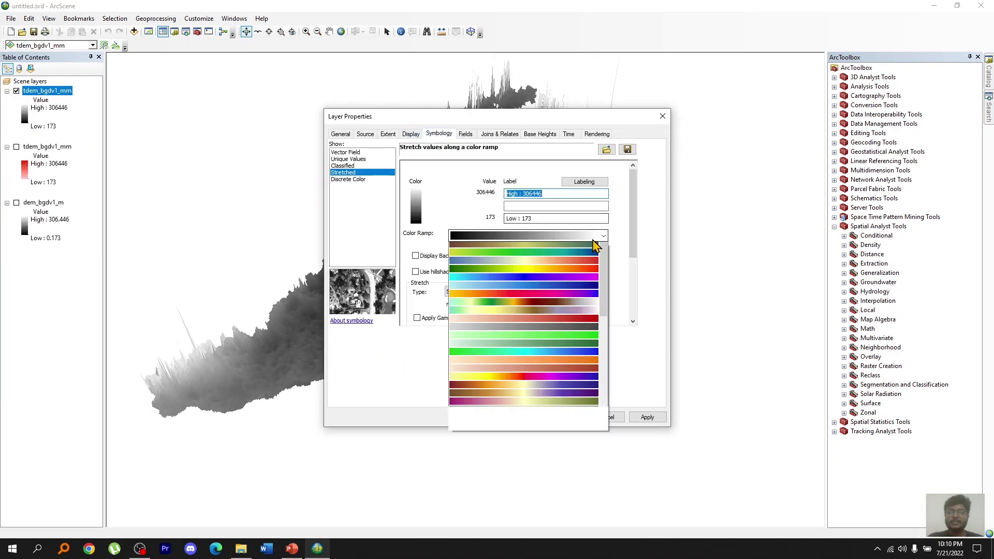
click(554, 331)
click(570, 417)
Orbit around and fly over the colored 3D terrain to examine its relief
drag(482, 348, 268, 84)
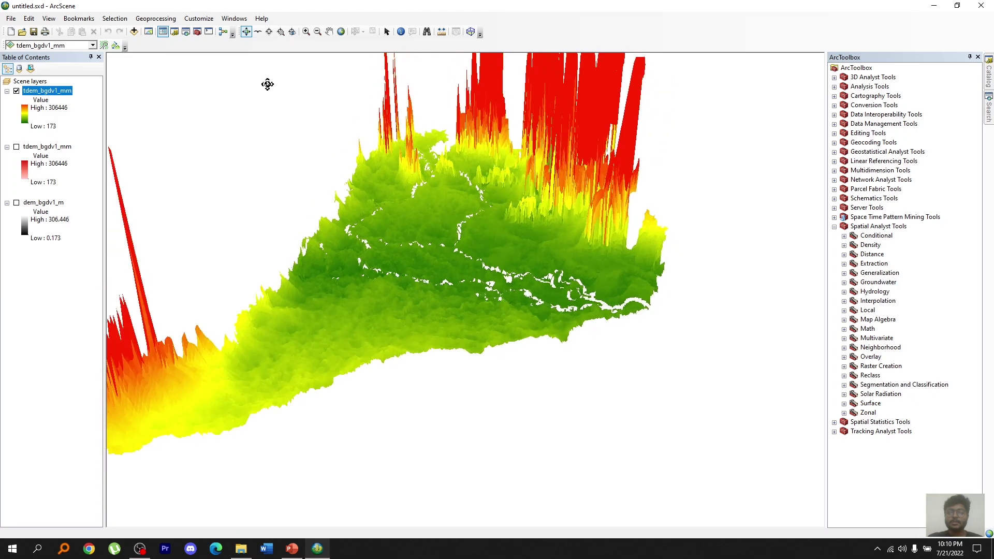
click(257, 32)
click(415, 193)
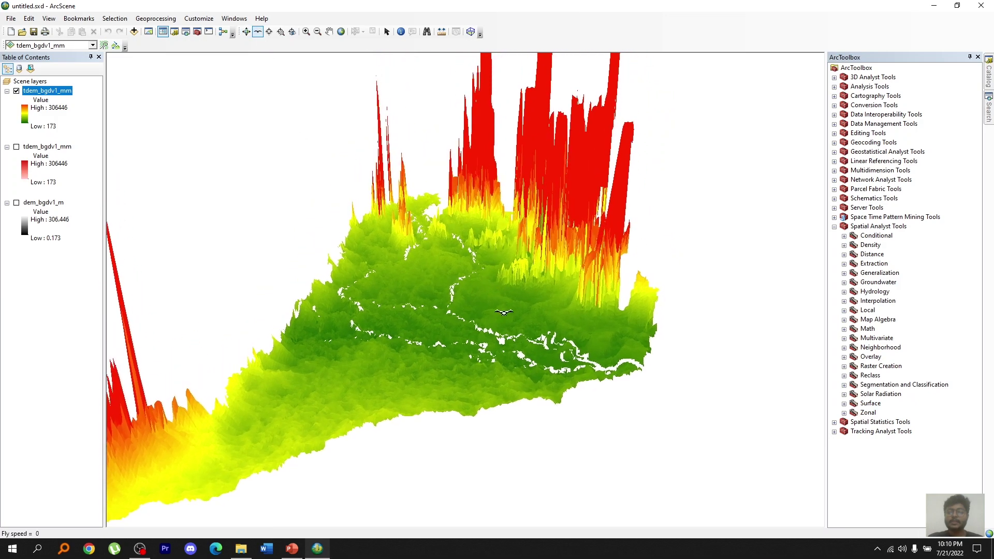
click(504, 313)
click(504, 273)
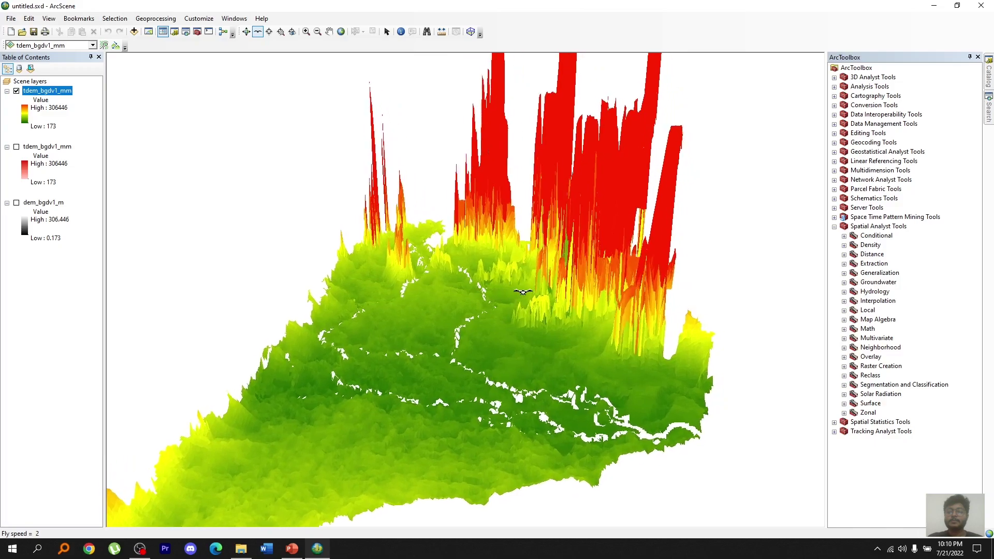
click(523, 292)
click(526, 292)
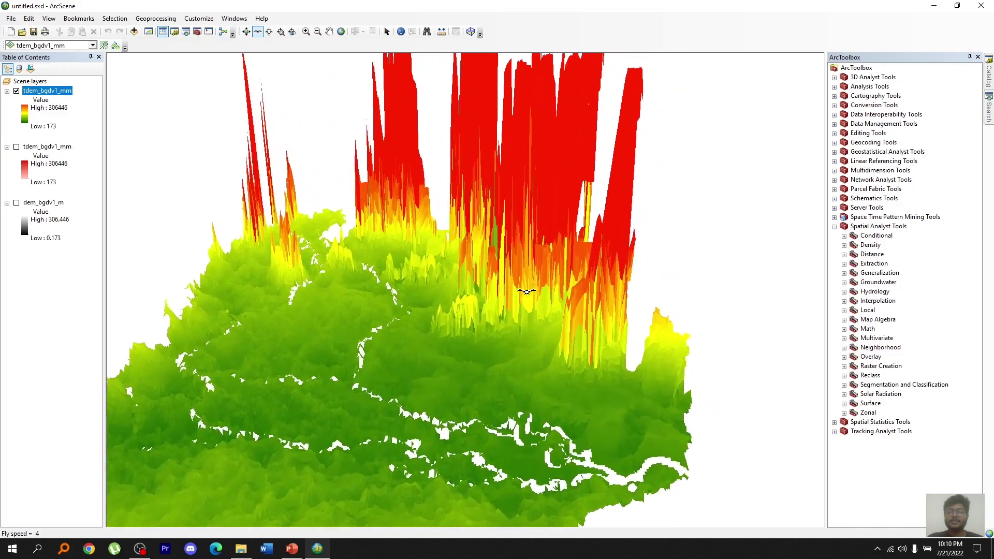
key(Escape)
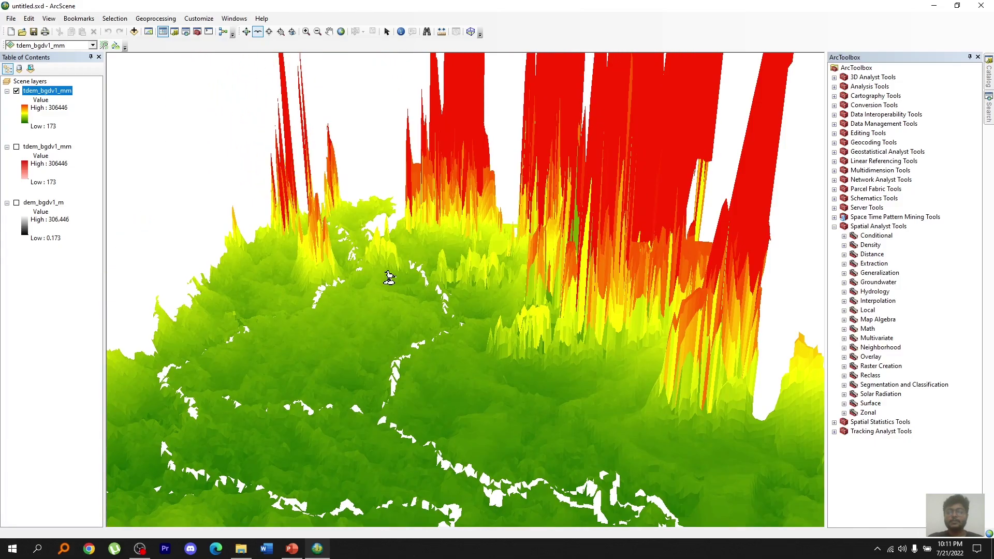